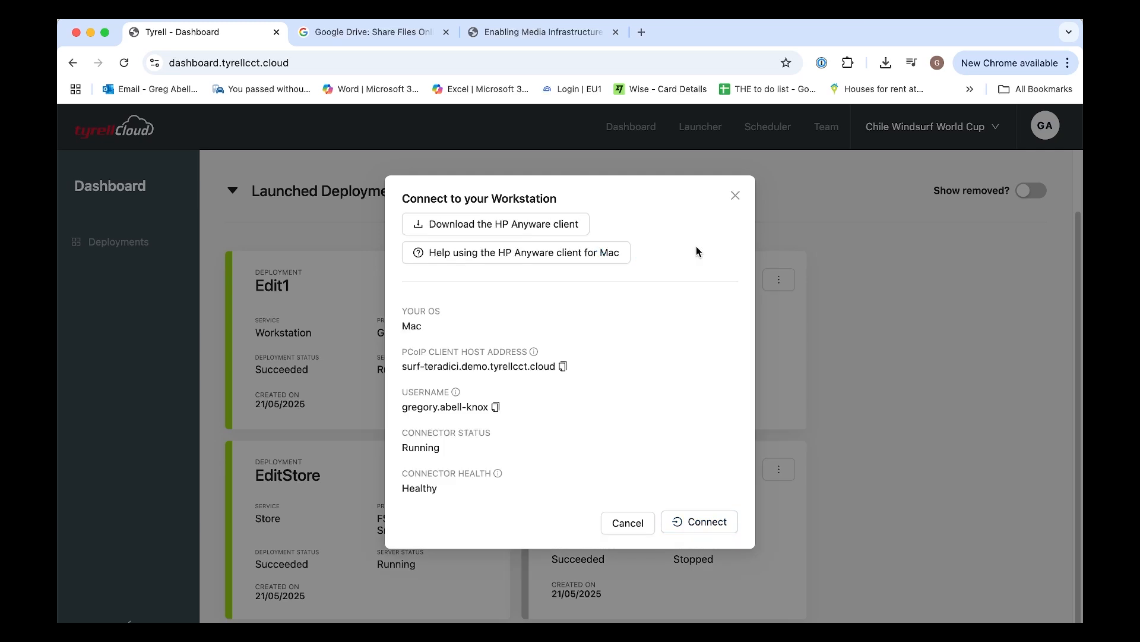
Connect to the workstation and allow the browser to open it in the PCoIP client
click(700, 525)
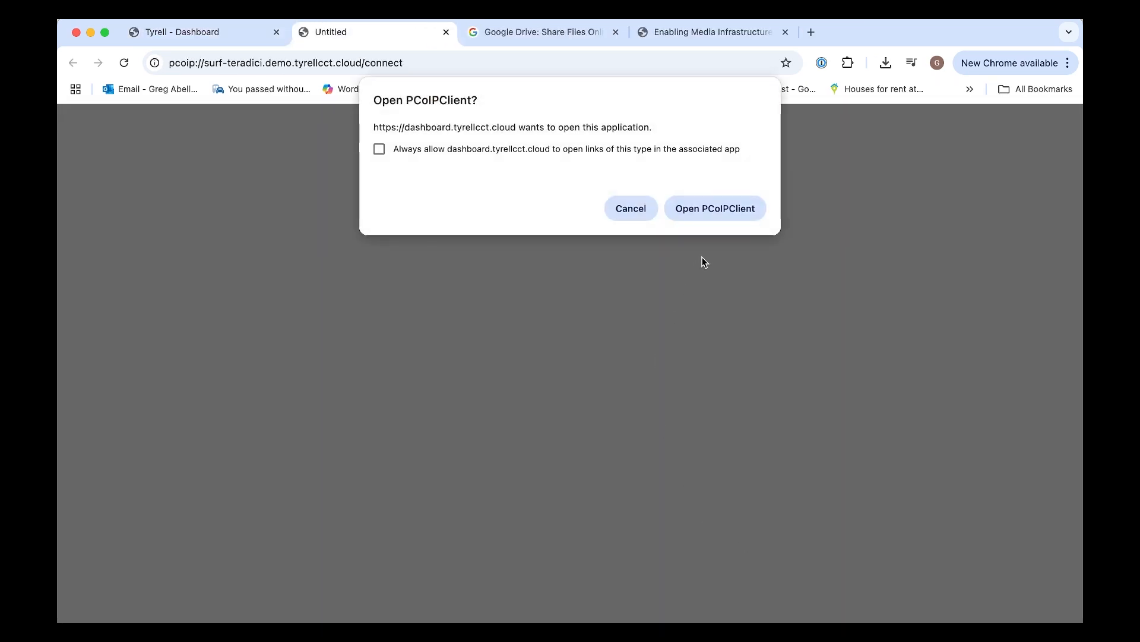
click(714, 209)
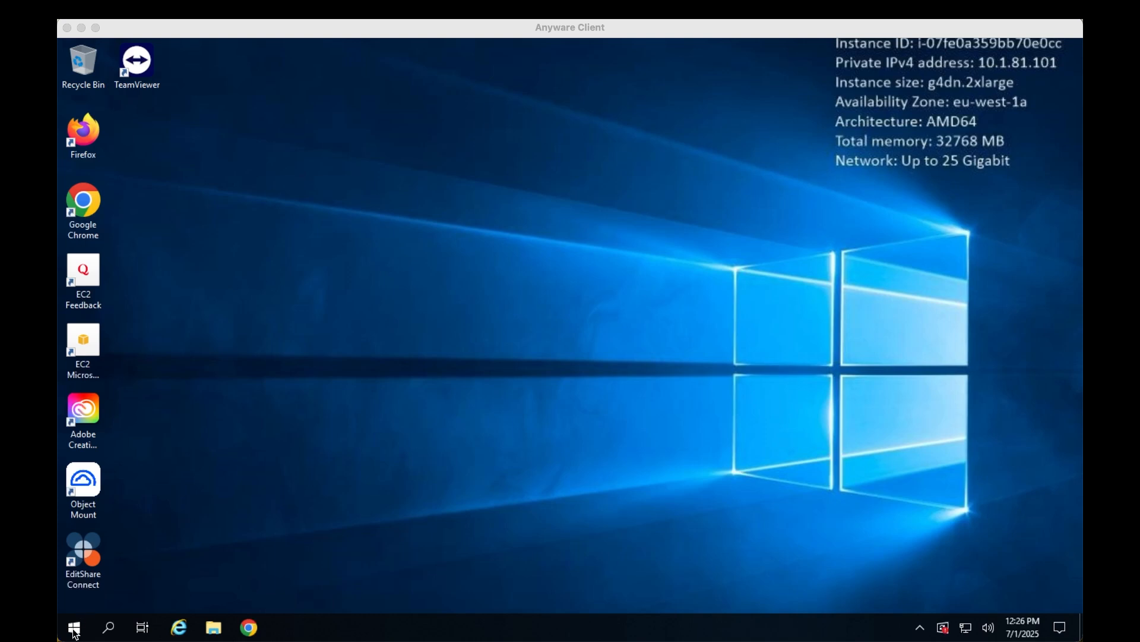
Launch TightVNC Viewer on the remote desktop and connect to remote host 10.1.81.77
click(74, 628)
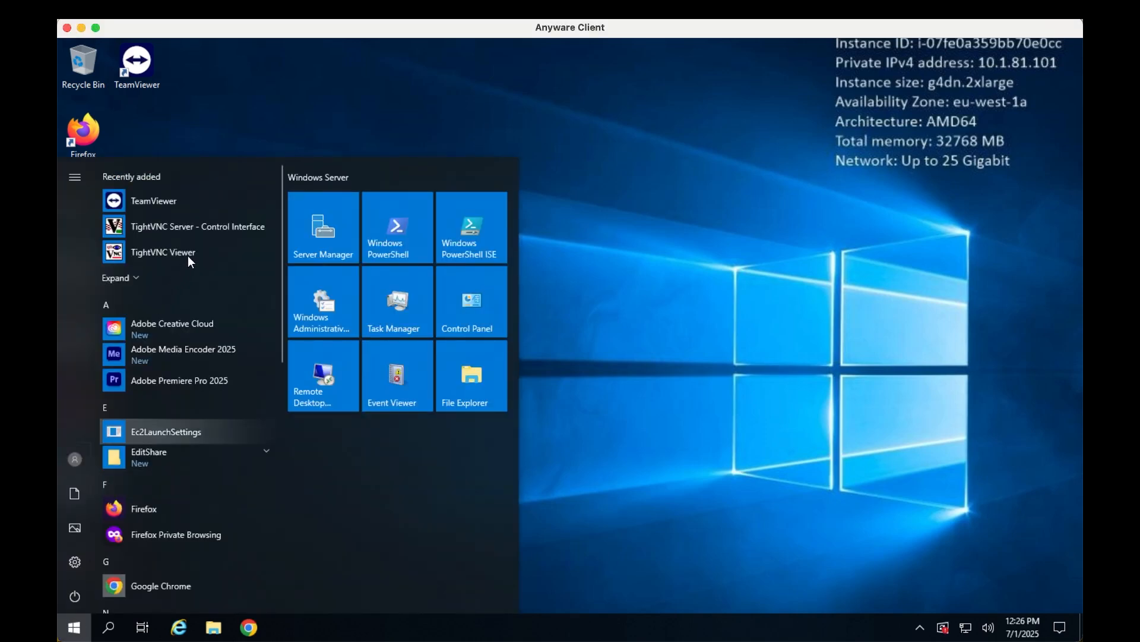
click(190, 250)
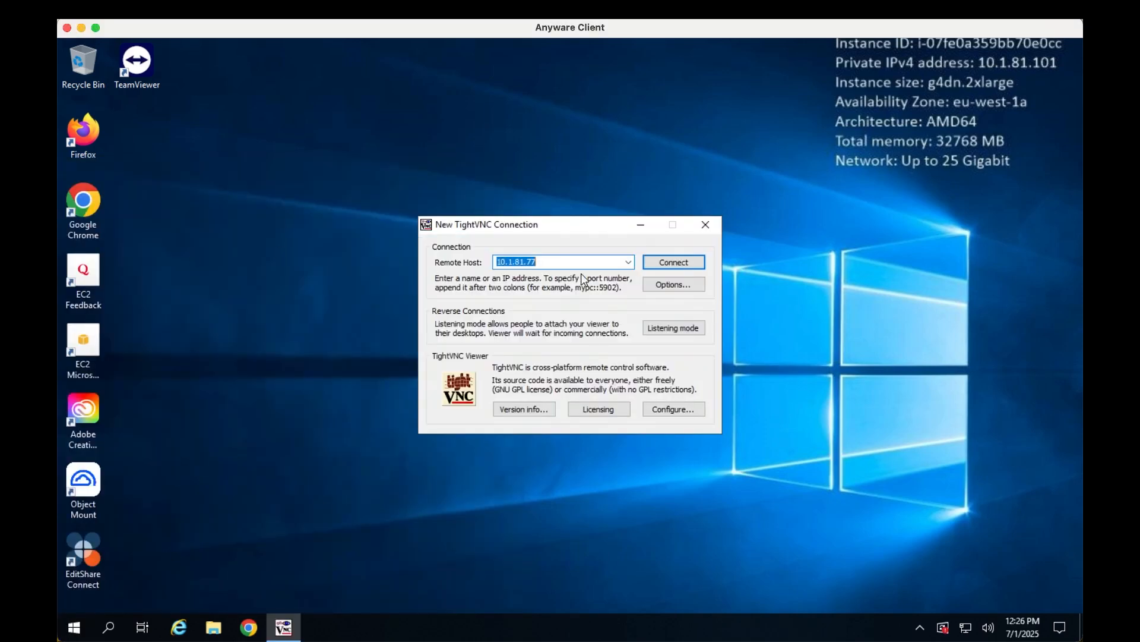
click(670, 265)
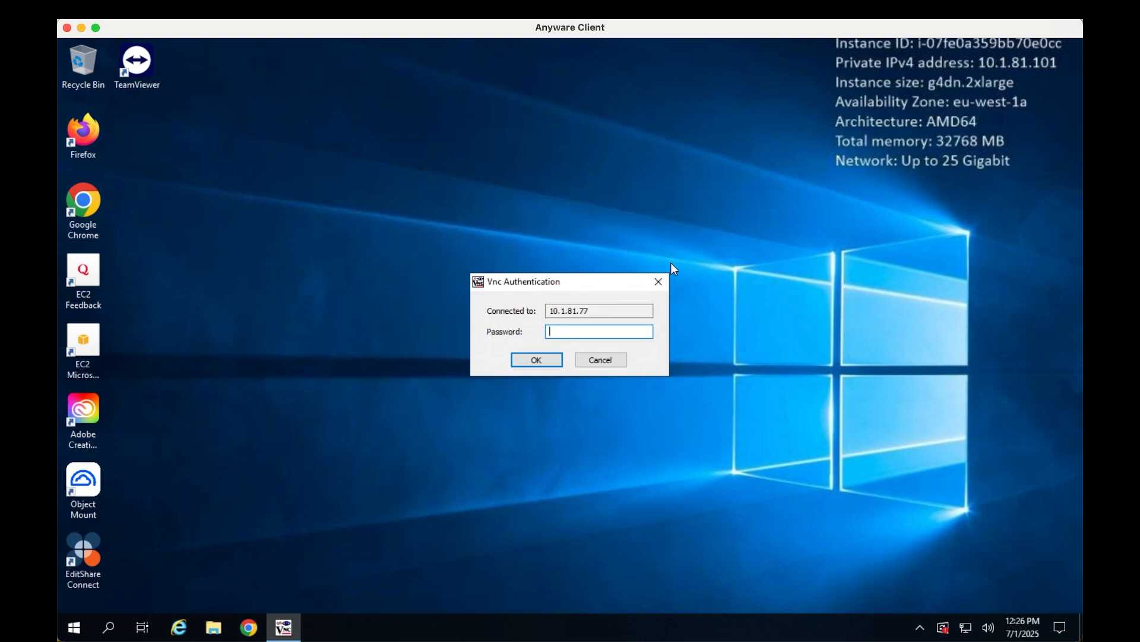
Enter the VNC authentication password to complete the connection
text(************)
key(Return)
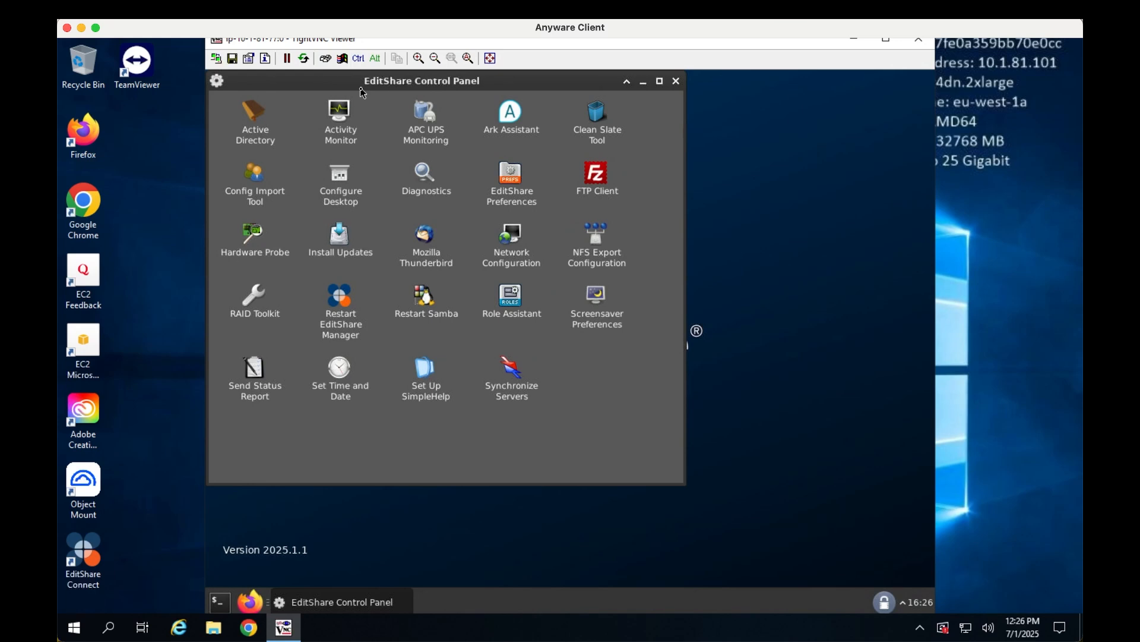
Open the Role Assistant from the EditShare Control Panel and enter the administrator password
click(510, 300)
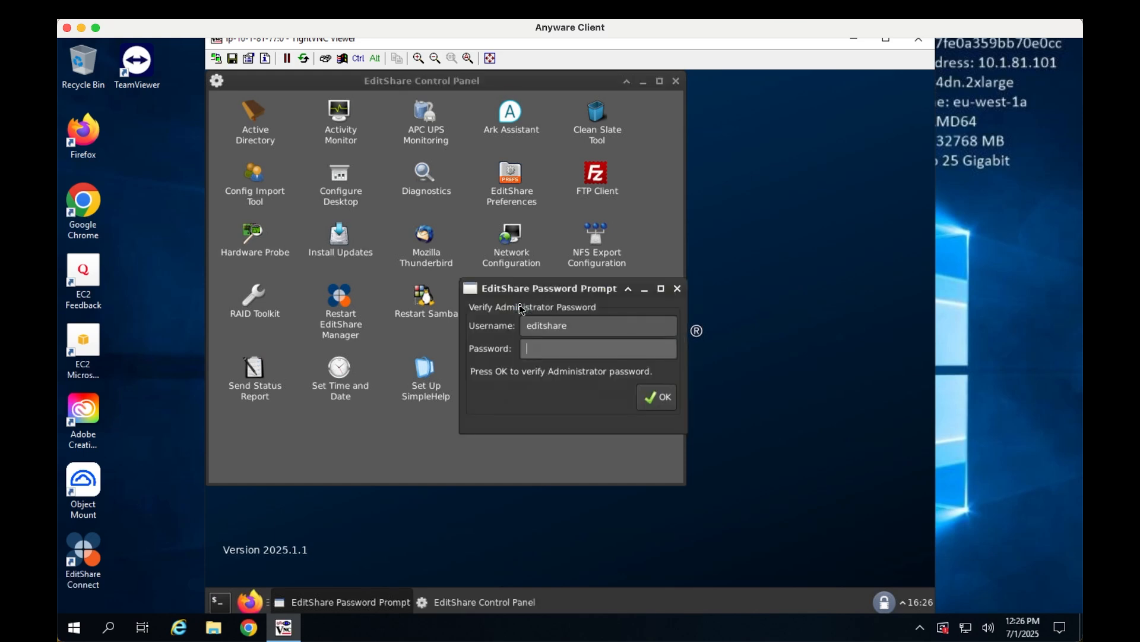
text(************)
key(Return)
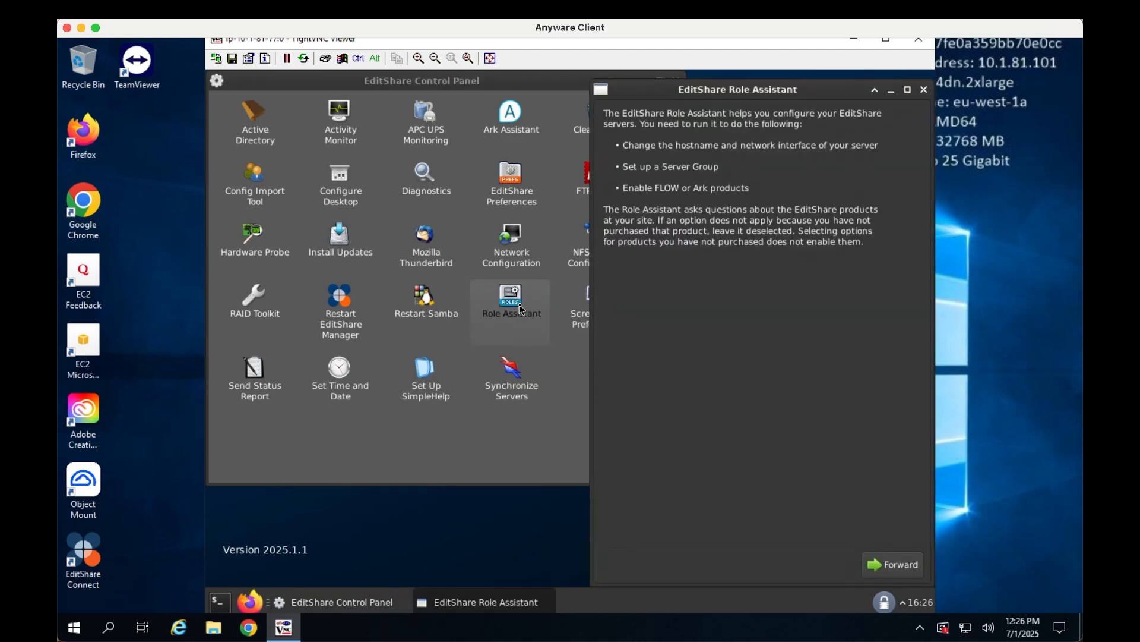
Advance past the introduction, set the Server Group Name to Chileworldcup, and continue
click(893, 564)
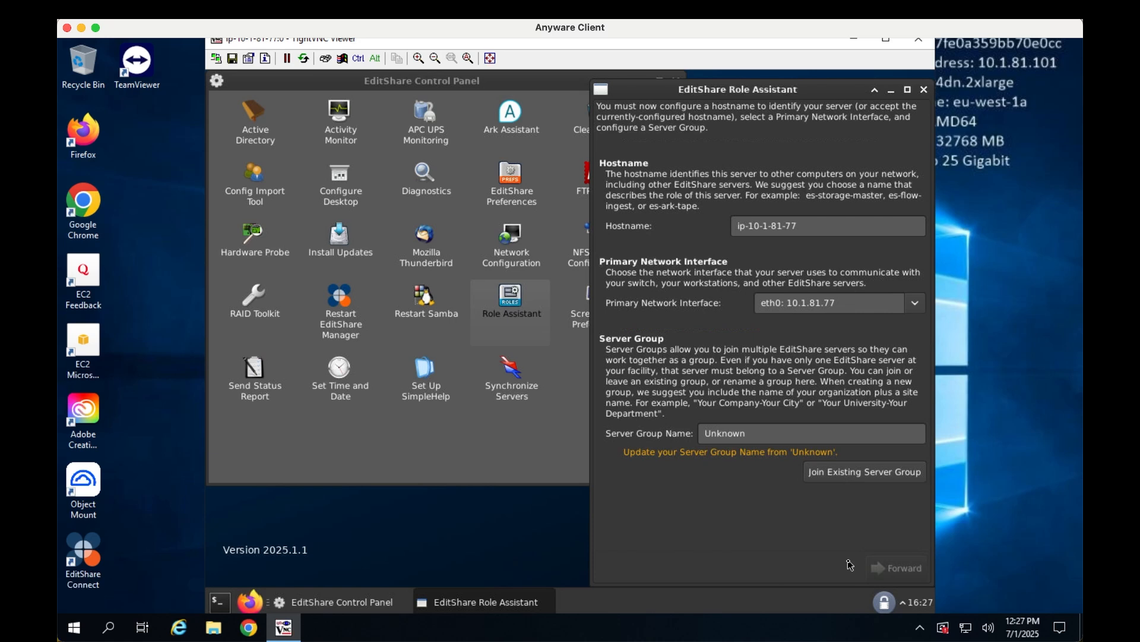
click(756, 440)
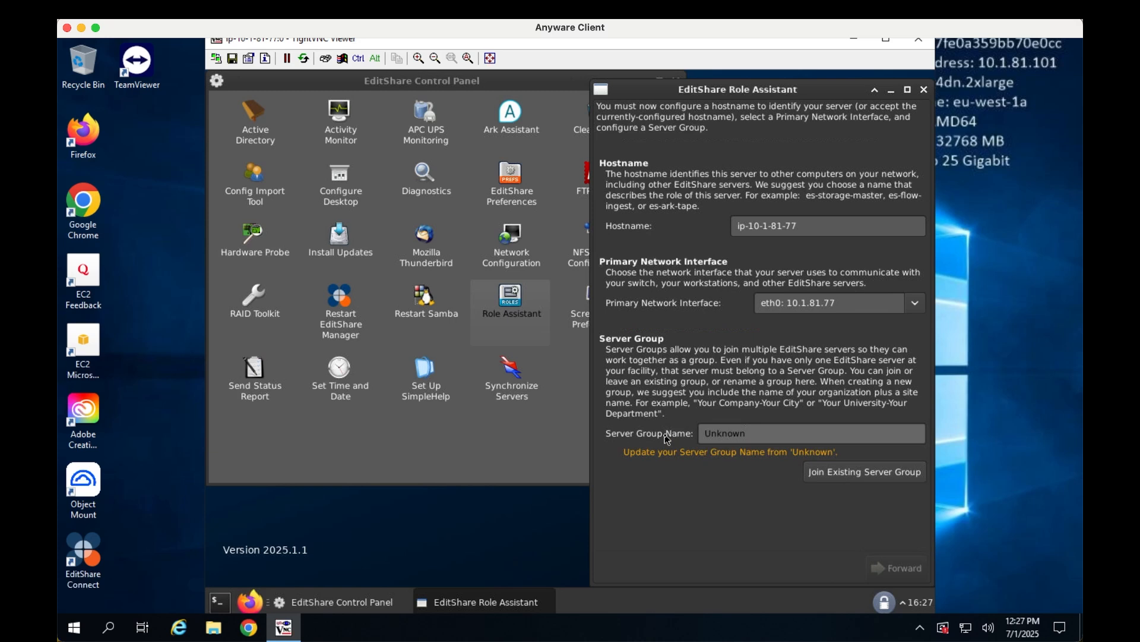
text(Chile)
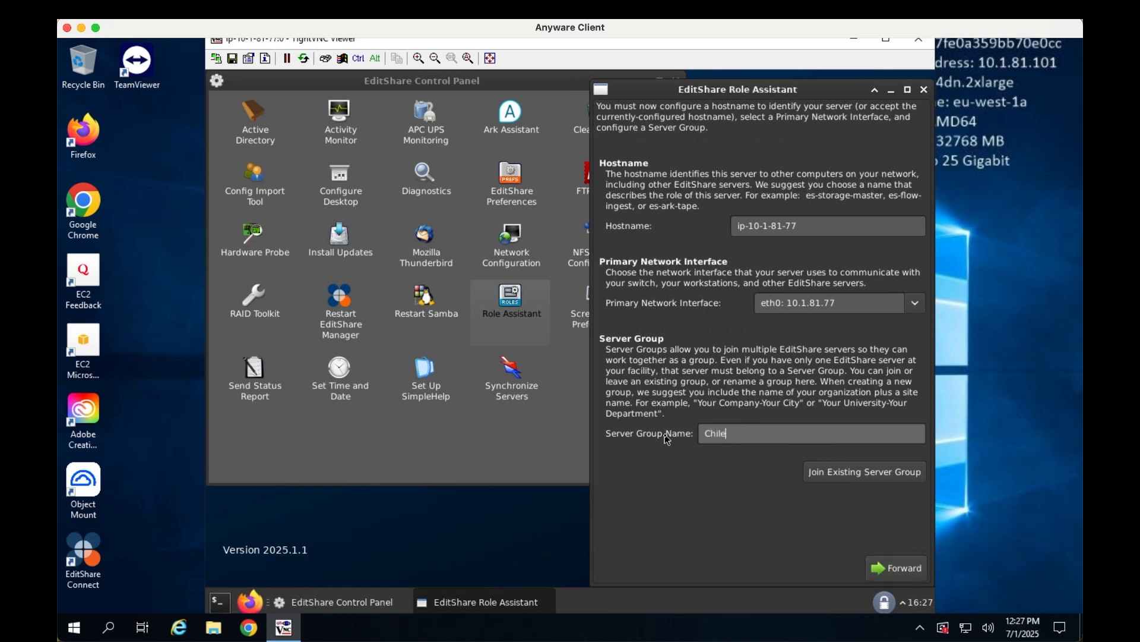
text(worldcup)
click(898, 575)
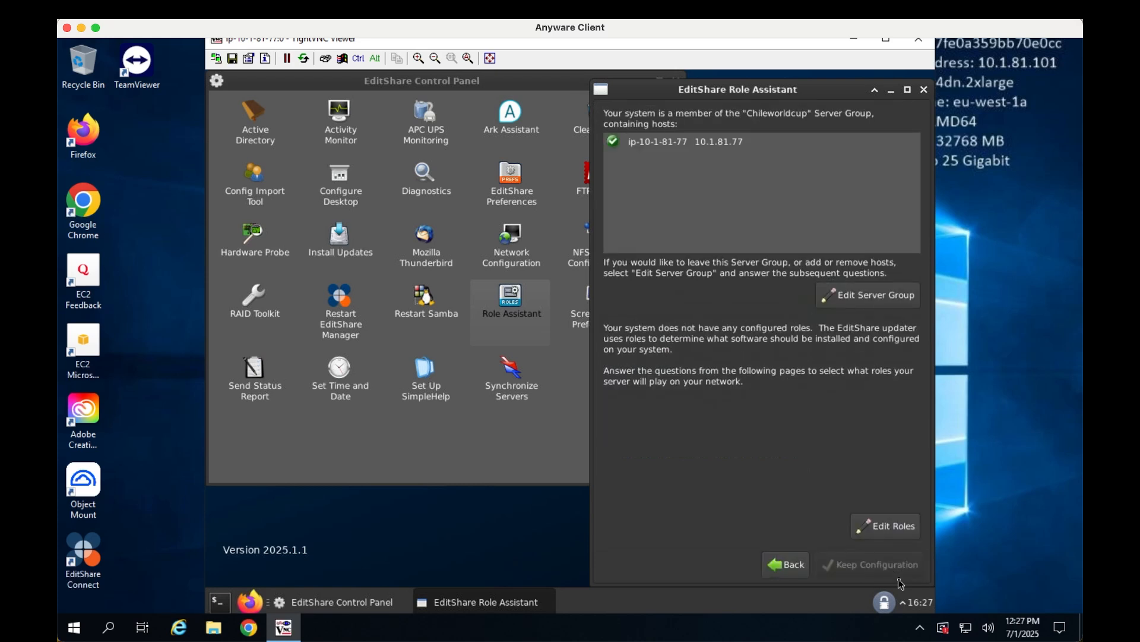
Edit the roles, add EditShare FLOW to the products used at the site, and continue
click(895, 529)
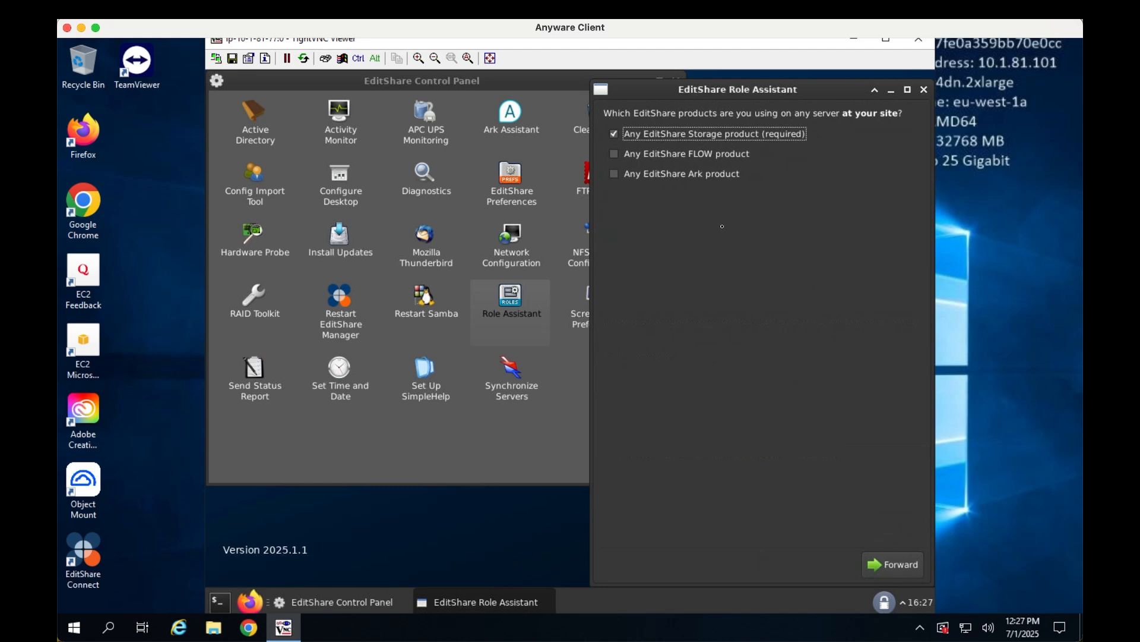
click(614, 155)
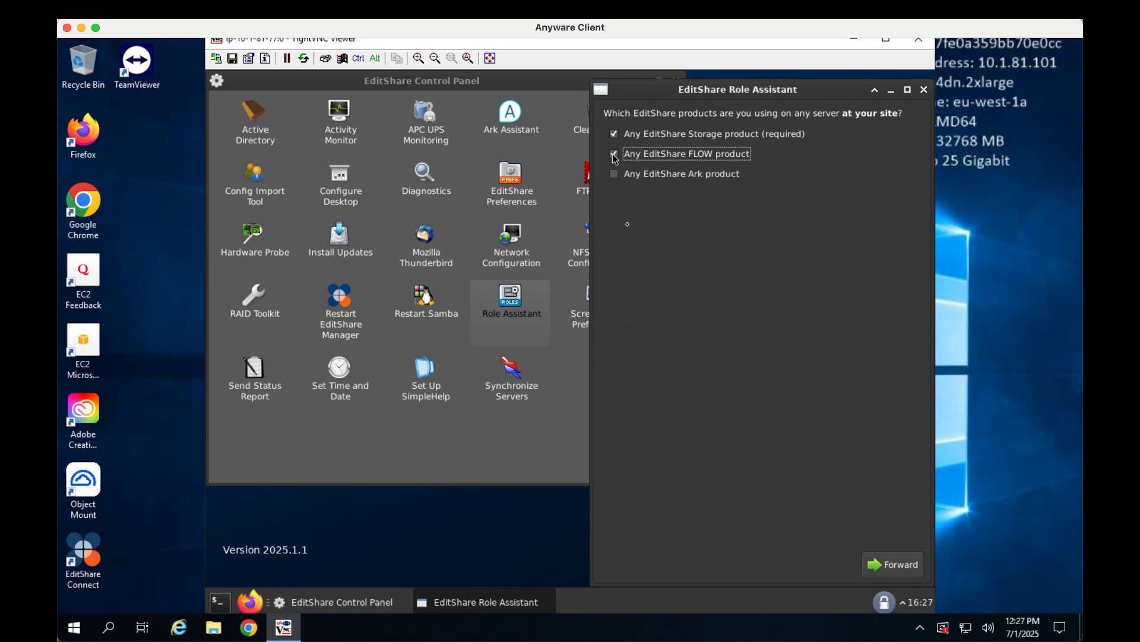
click(881, 569)
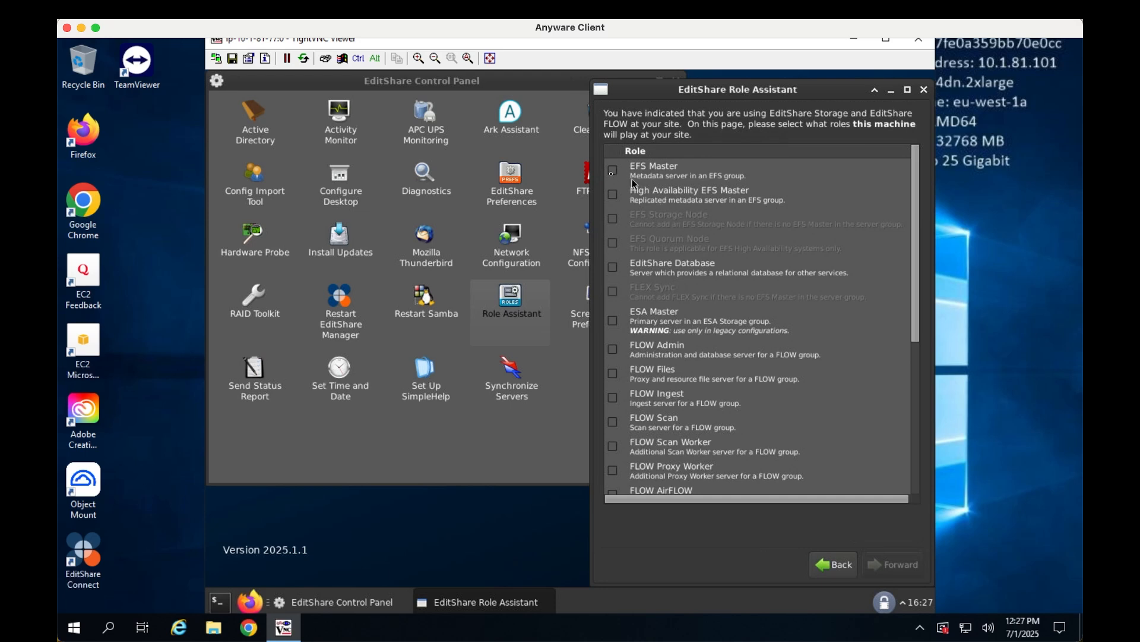
Enable the EFS Master, EFS Storage Node, FLOW Admin and FLOW Scan roles for this machine
click(613, 172)
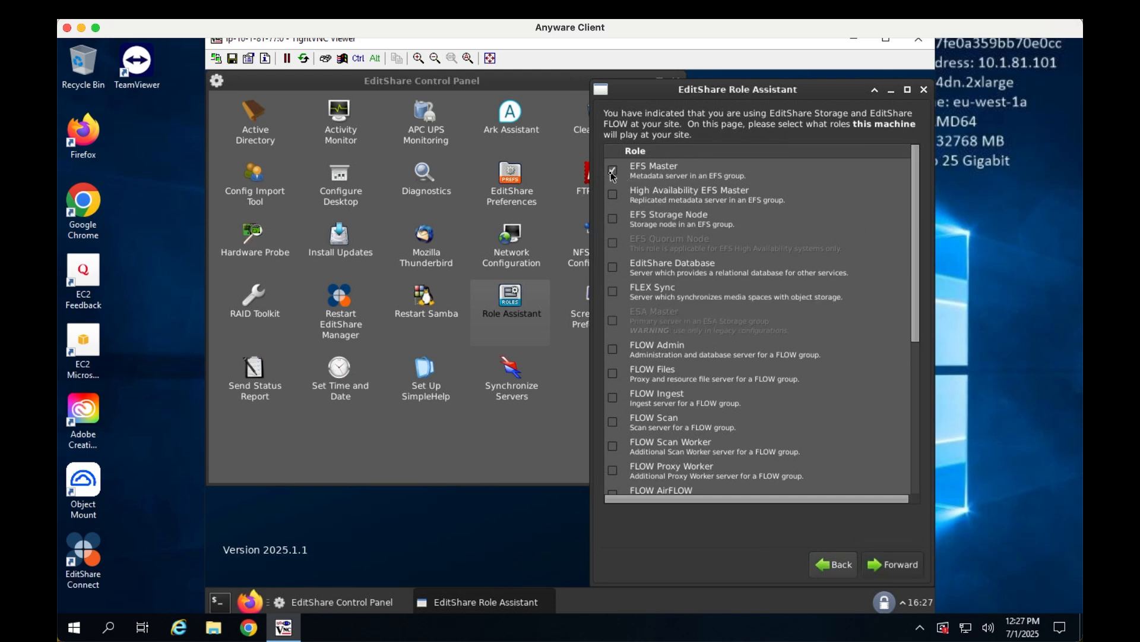
click(615, 223)
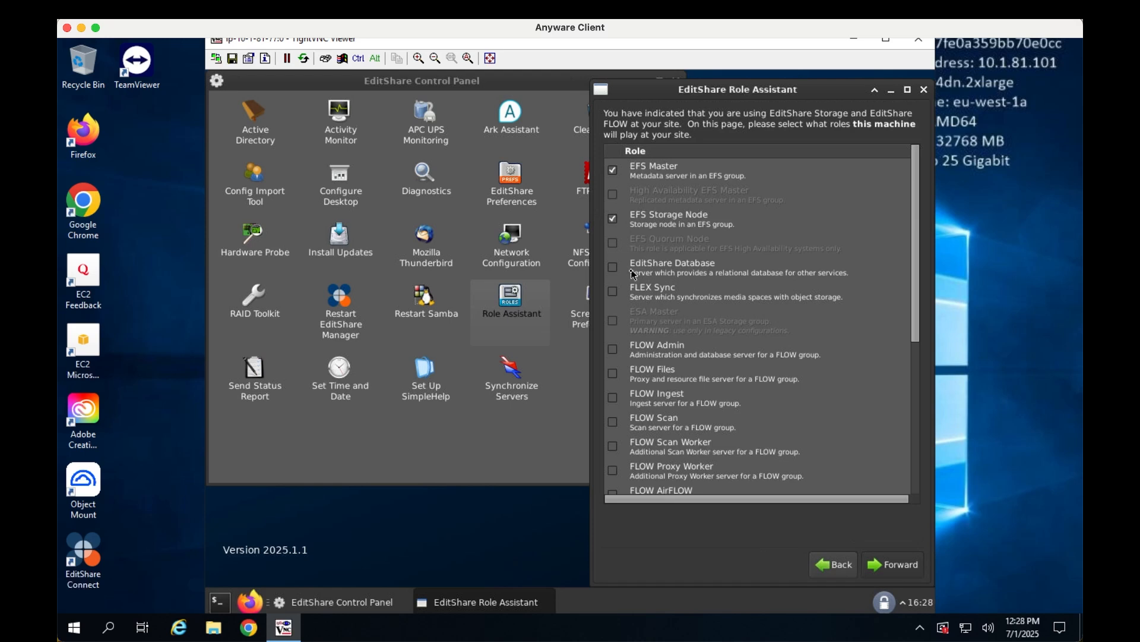
click(614, 349)
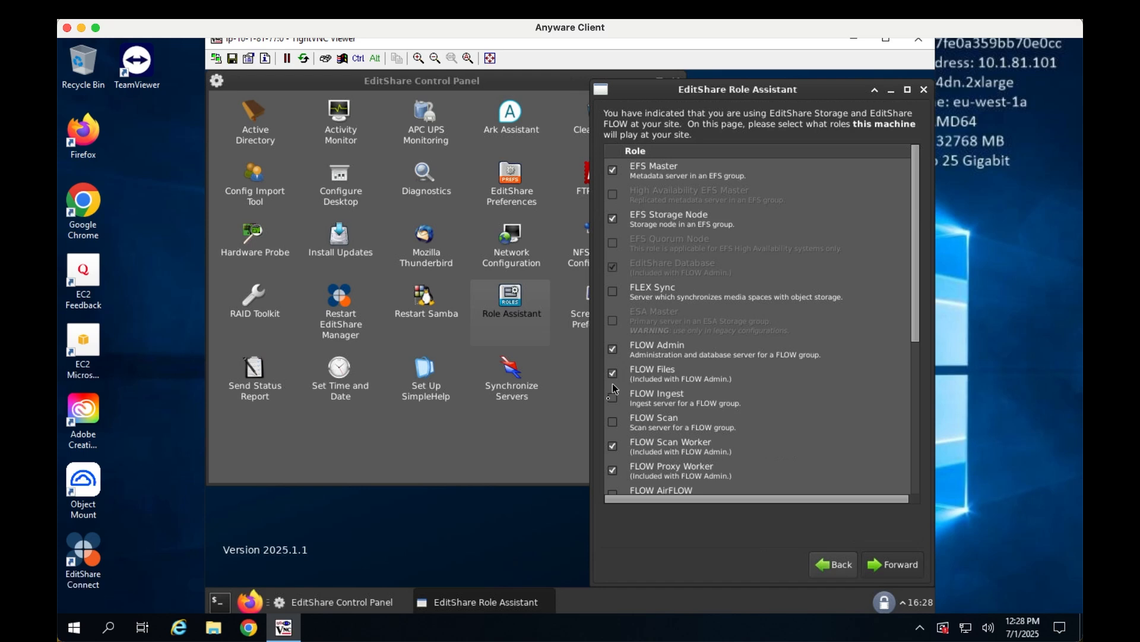
click(613, 422)
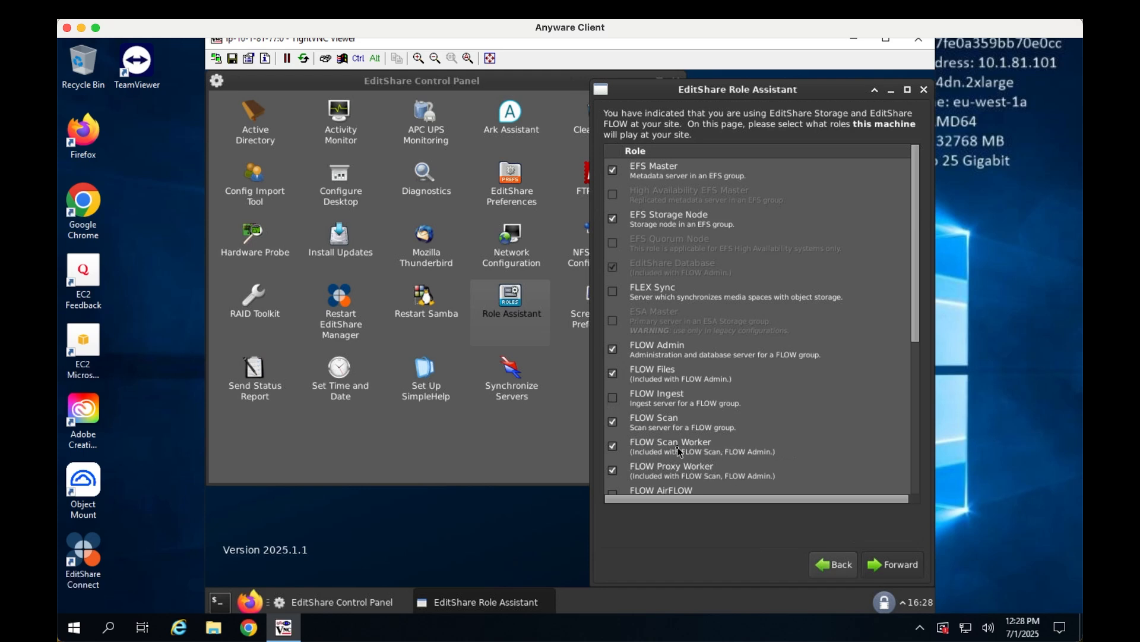
Further down the role list, enable the FLOW AirFLOW and FLOW Automation roles
scroll(679, 449, down, 2)
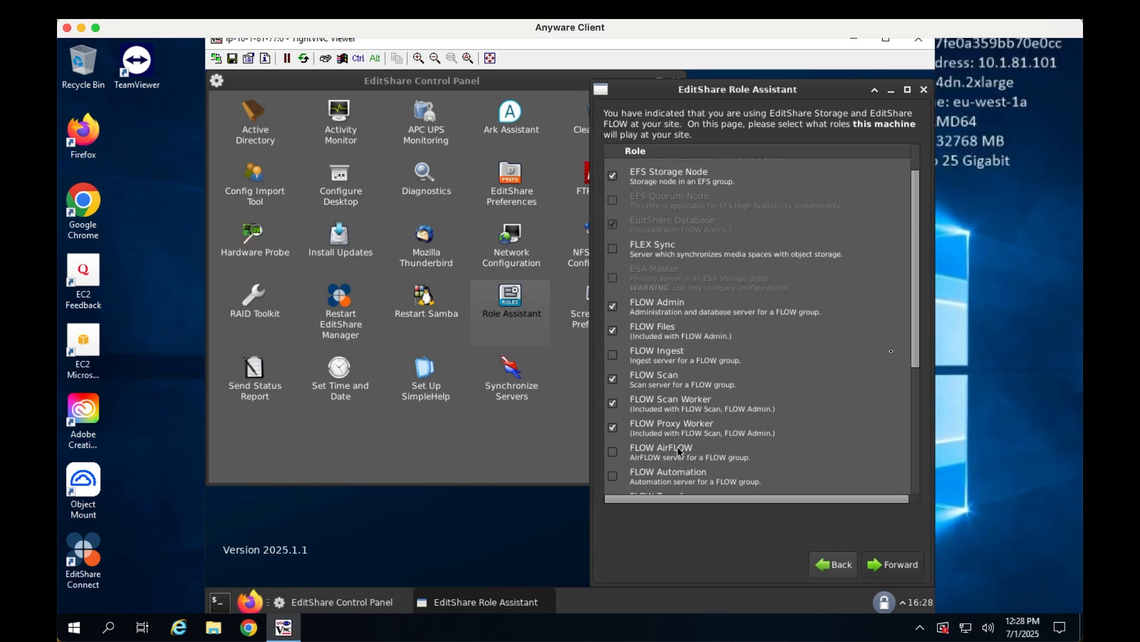
scroll(795, 412, down, 6)
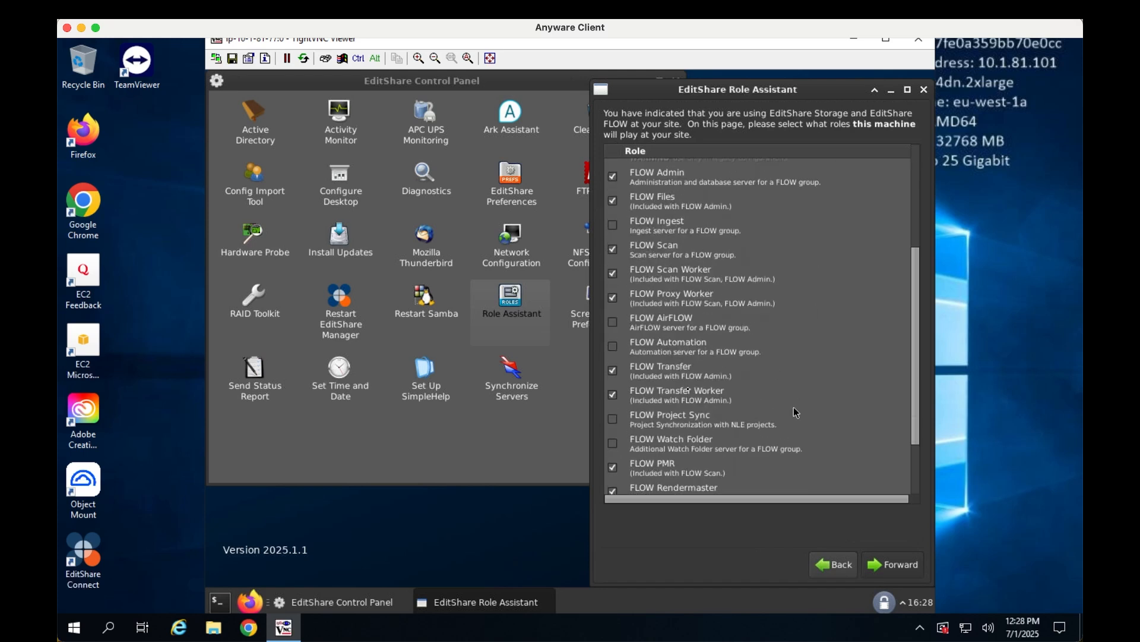
click(612, 324)
click(614, 347)
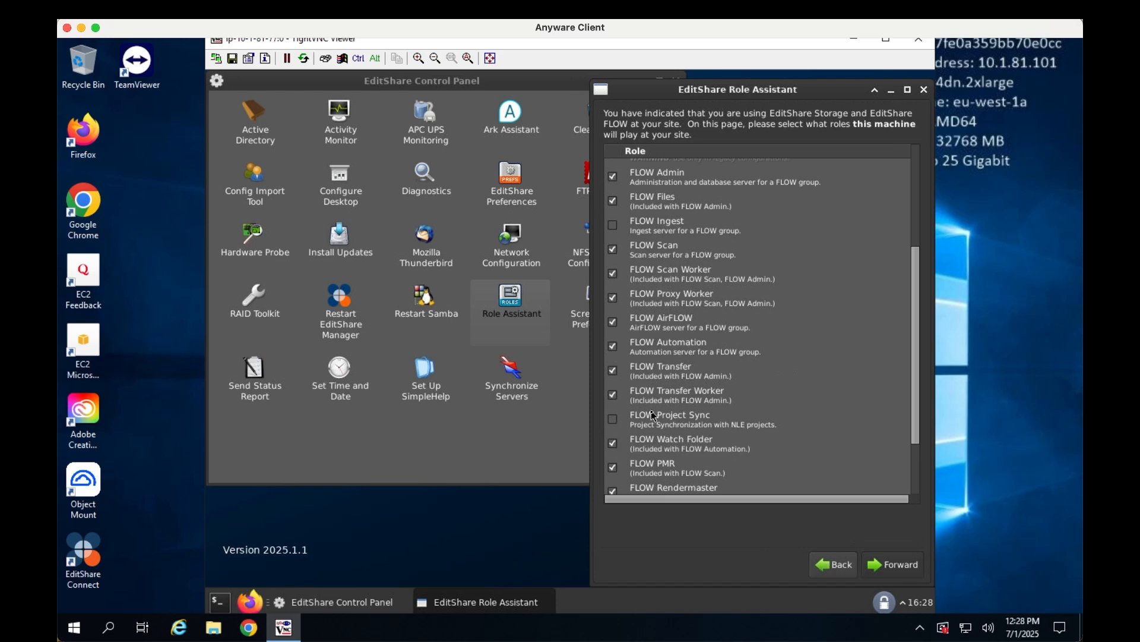
Proceed to the role summary, save the configuration and keep it
scroll(652, 415, down, 3)
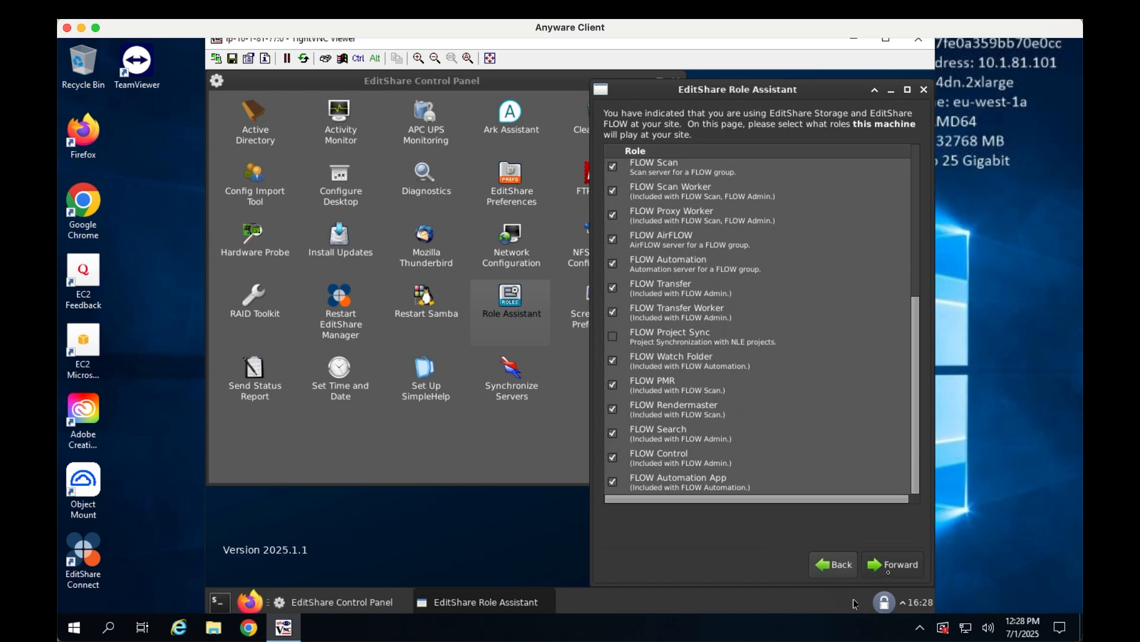
click(891, 568)
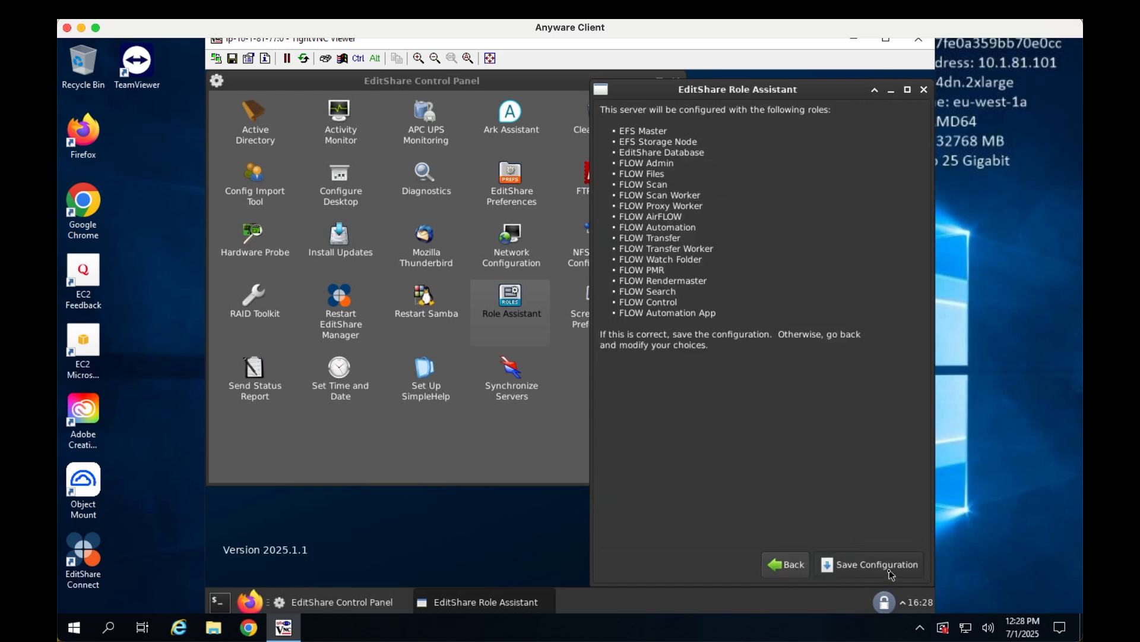
click(891, 569)
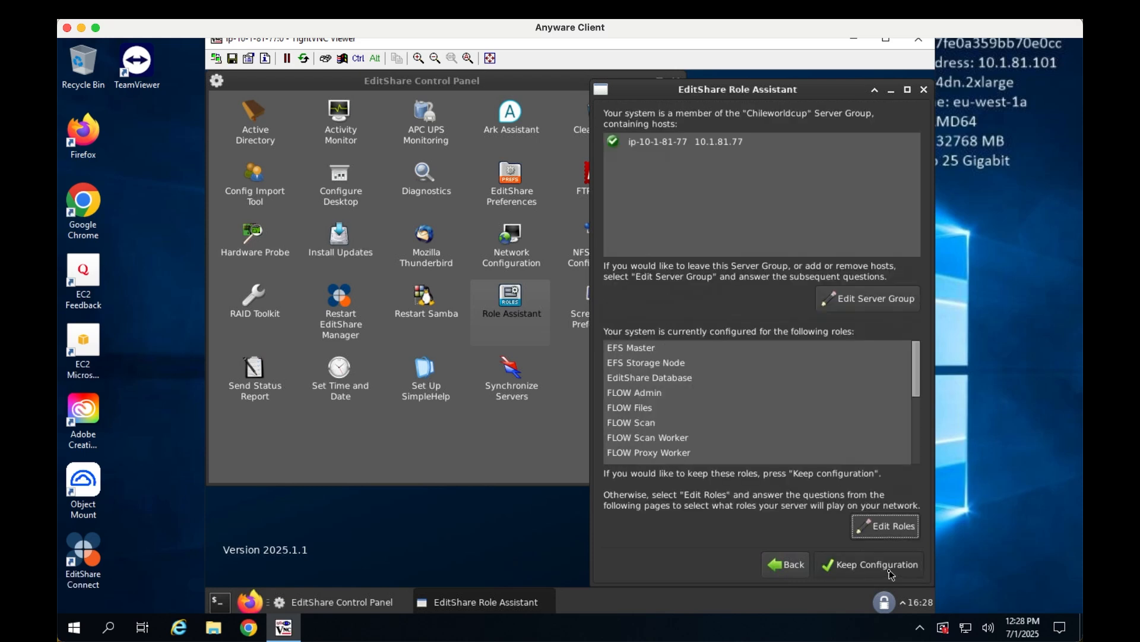
click(891, 572)
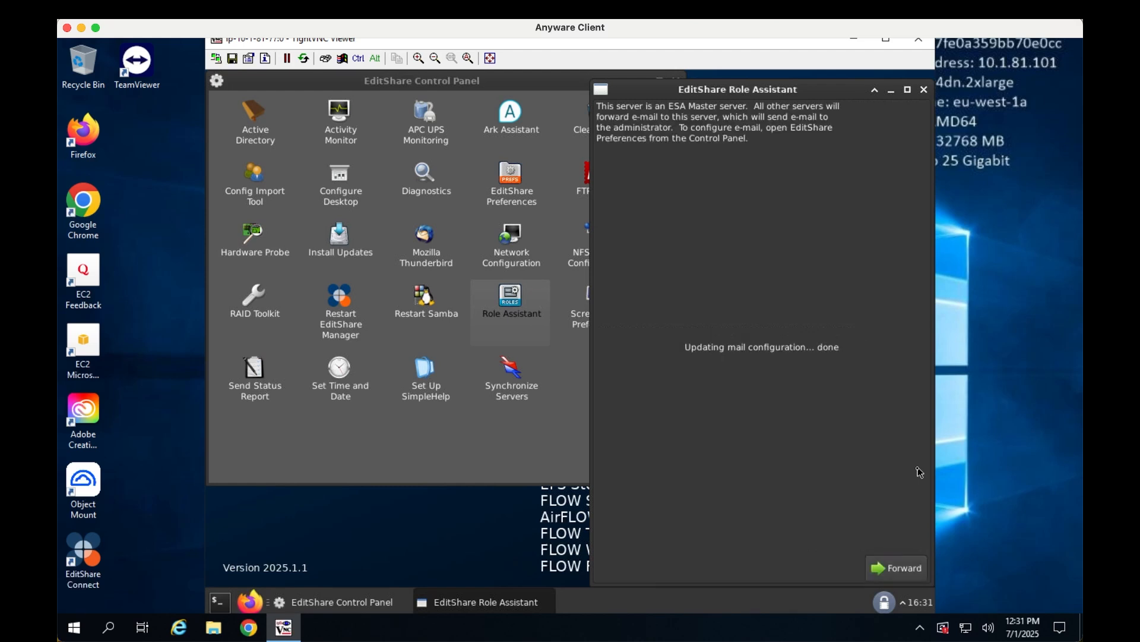
Finish the Role Assistant, reboot the server now, and acknowledge the closed VNC connection
click(904, 571)
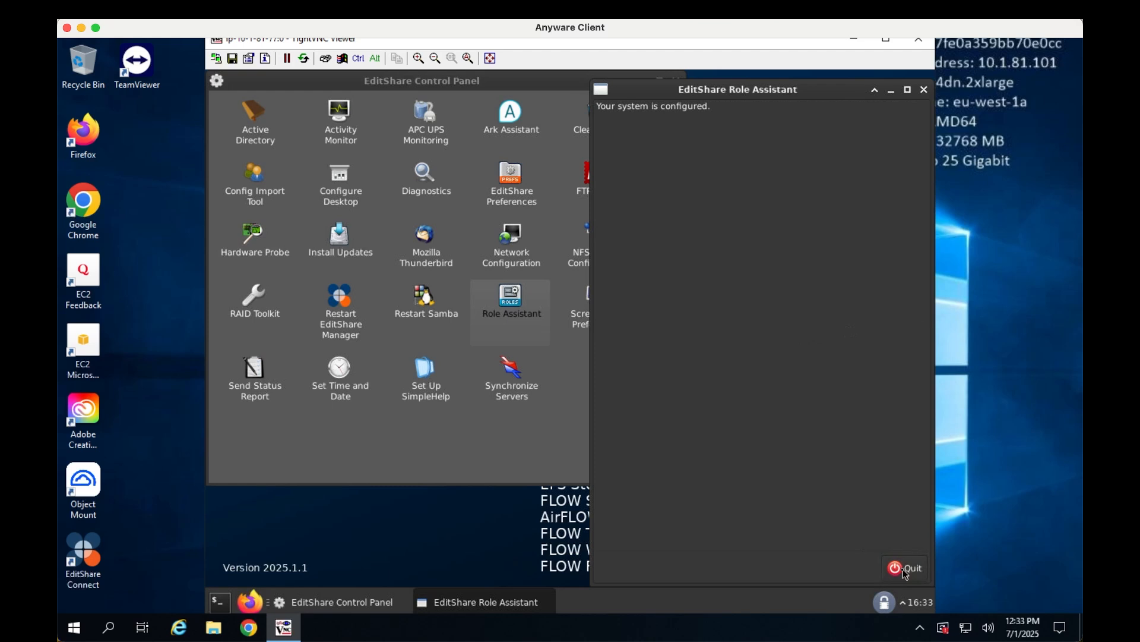
click(904, 570)
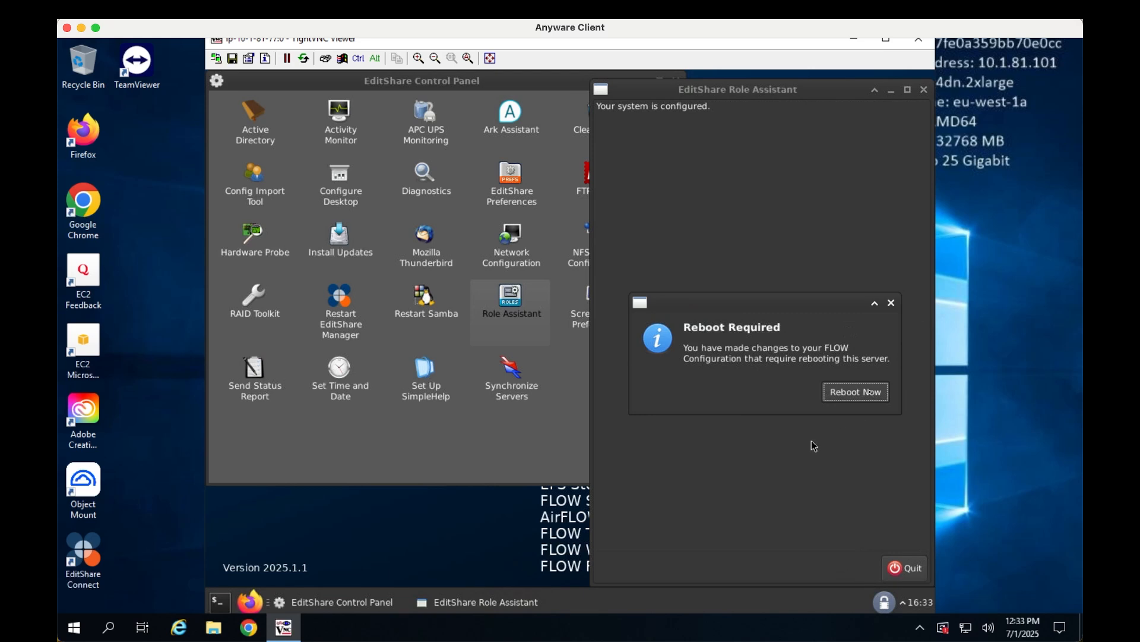
click(870, 395)
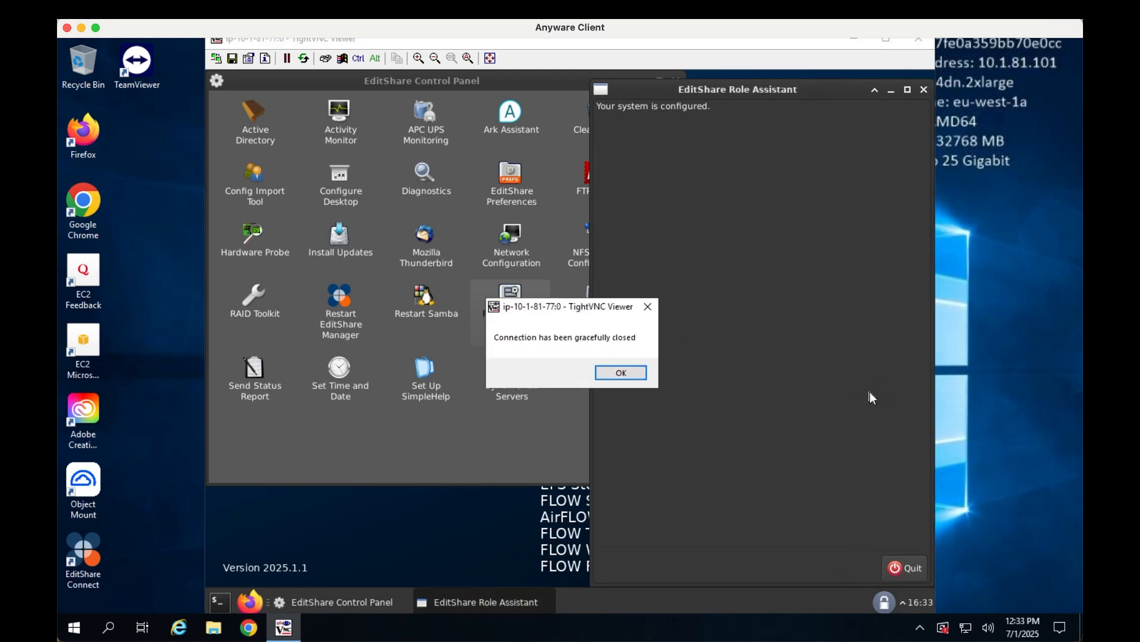
click(644, 373)
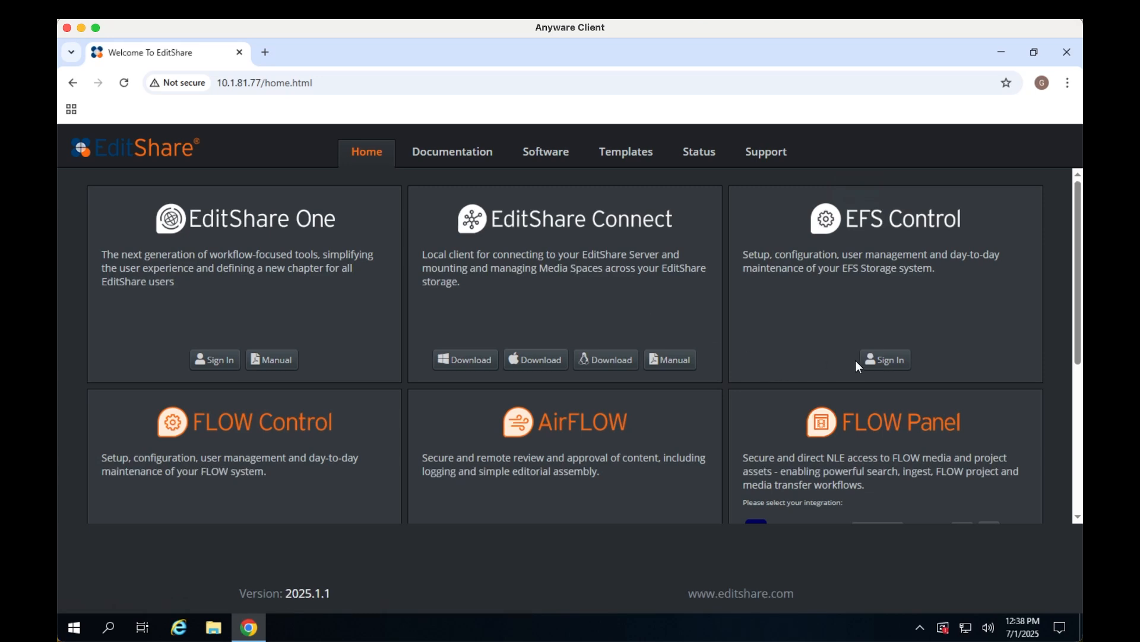
Open EFS Control sign-in from the EditShare home page and log in with the administrator password
click(890, 360)
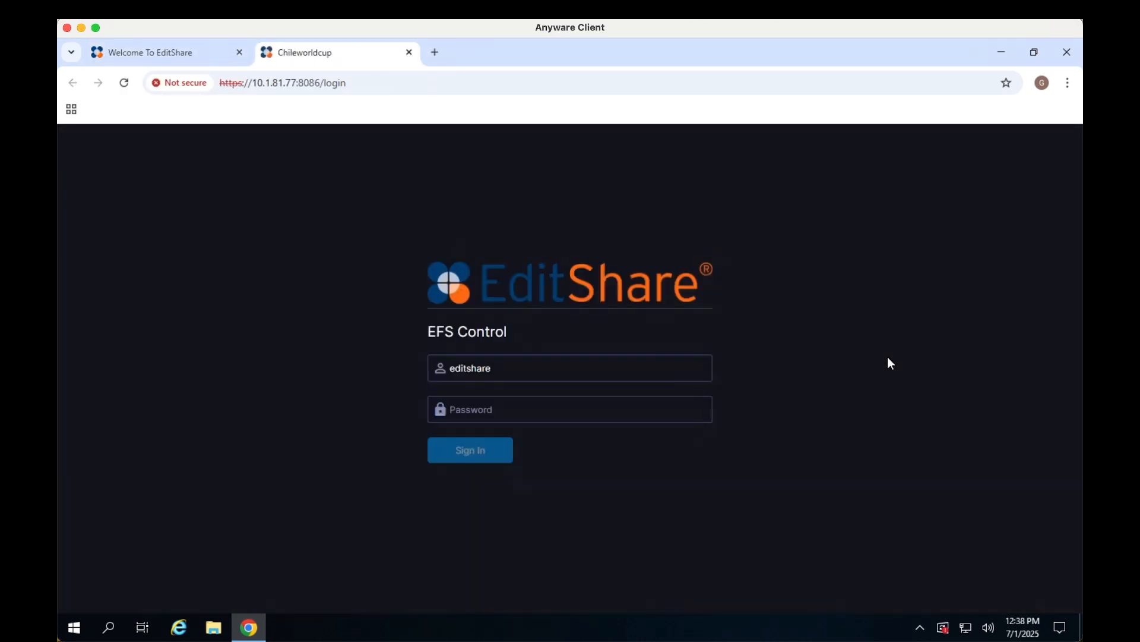
click(572, 416)
text(•••••••••••••)
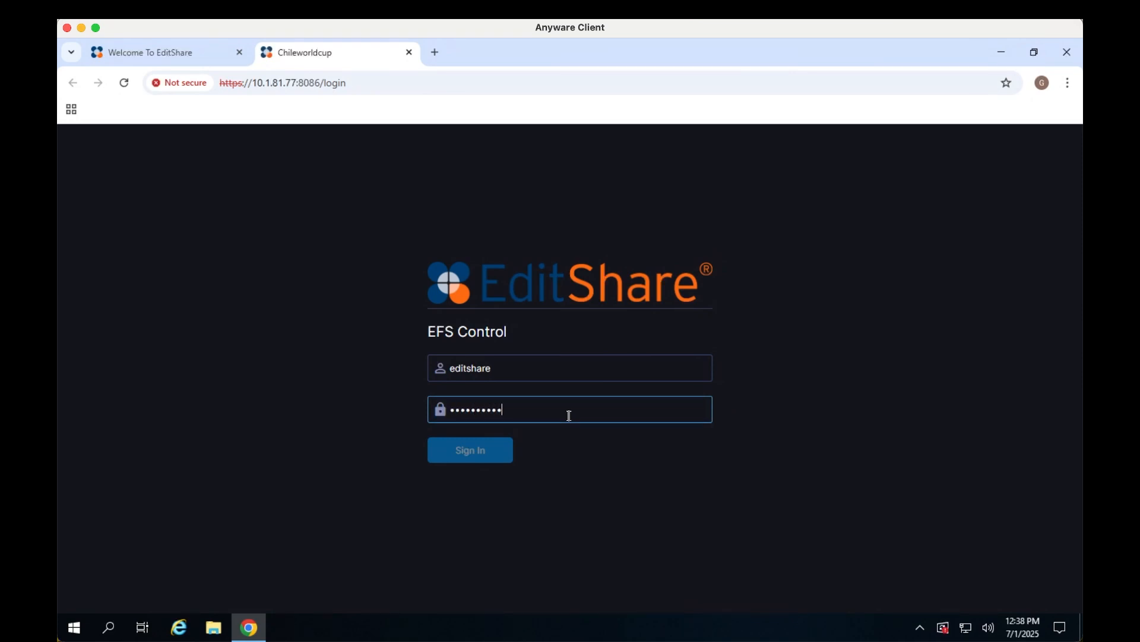
key(Return)
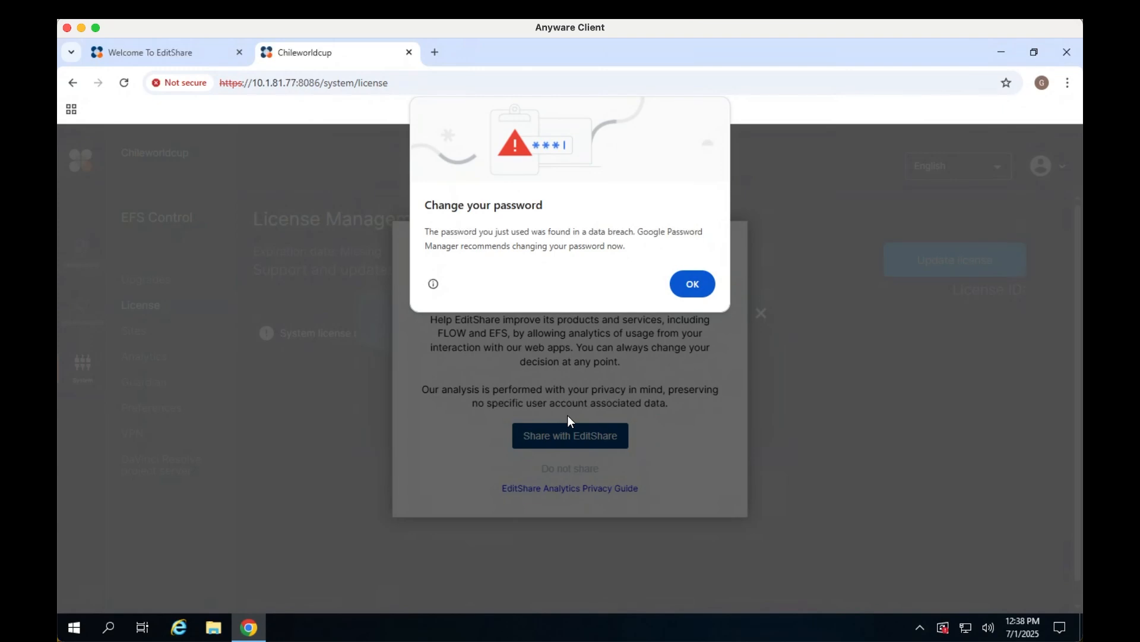
Dismiss the browser's password warning and decline sharing analytics with EditShare
click(692, 285)
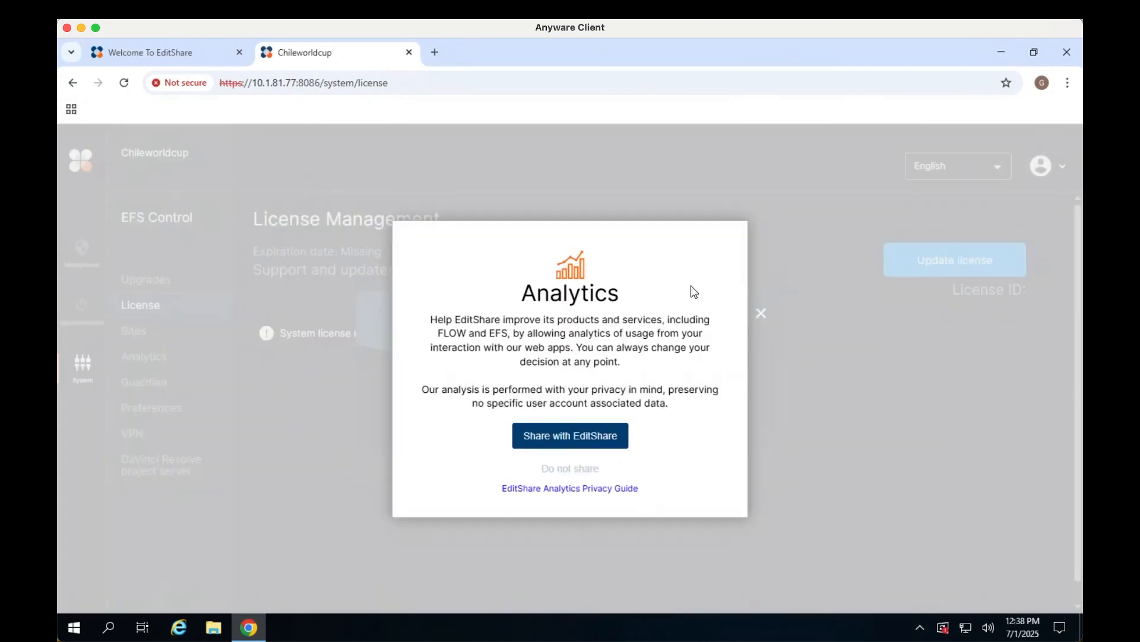
click(594, 466)
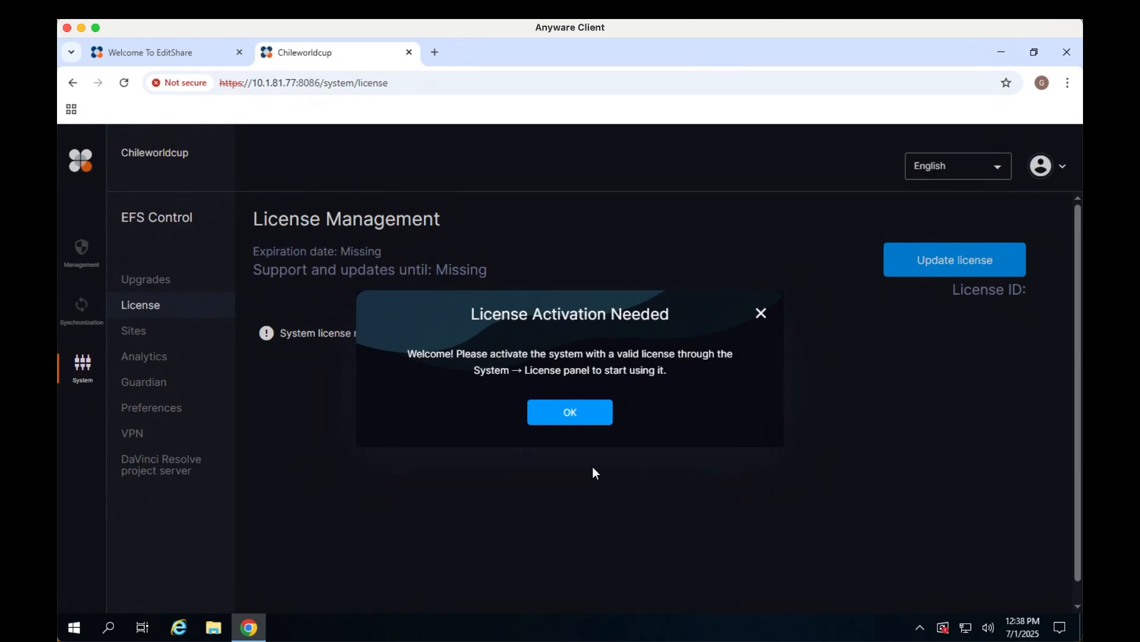
Dismiss the activation notice and activate the license online by signing in with the my.editshare.com account e-mail and password
click(572, 414)
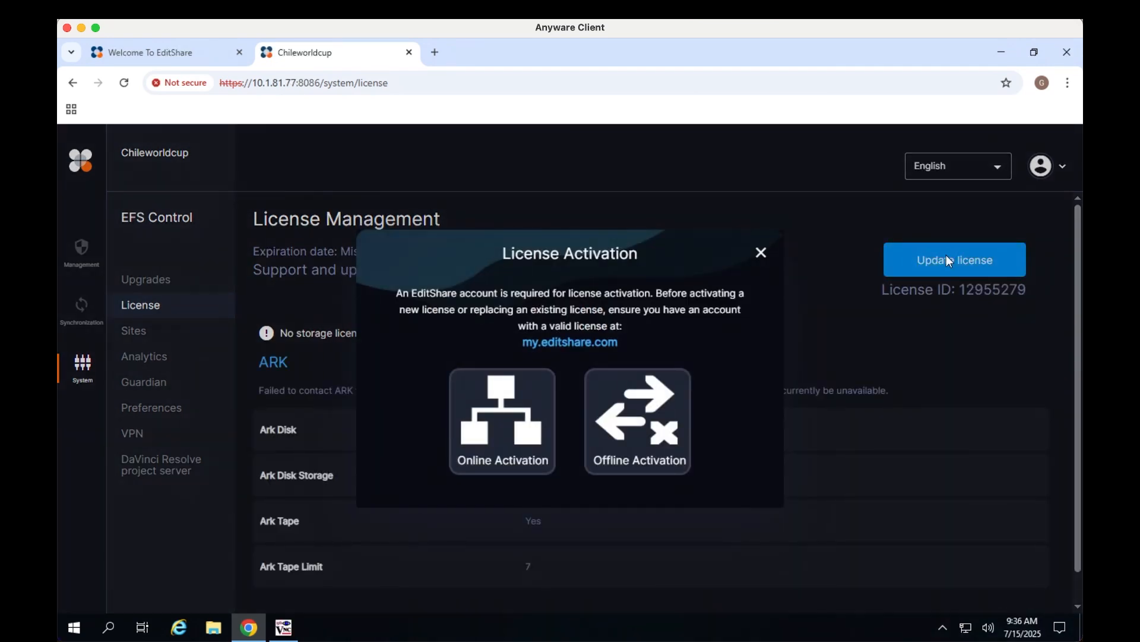
click(481, 443)
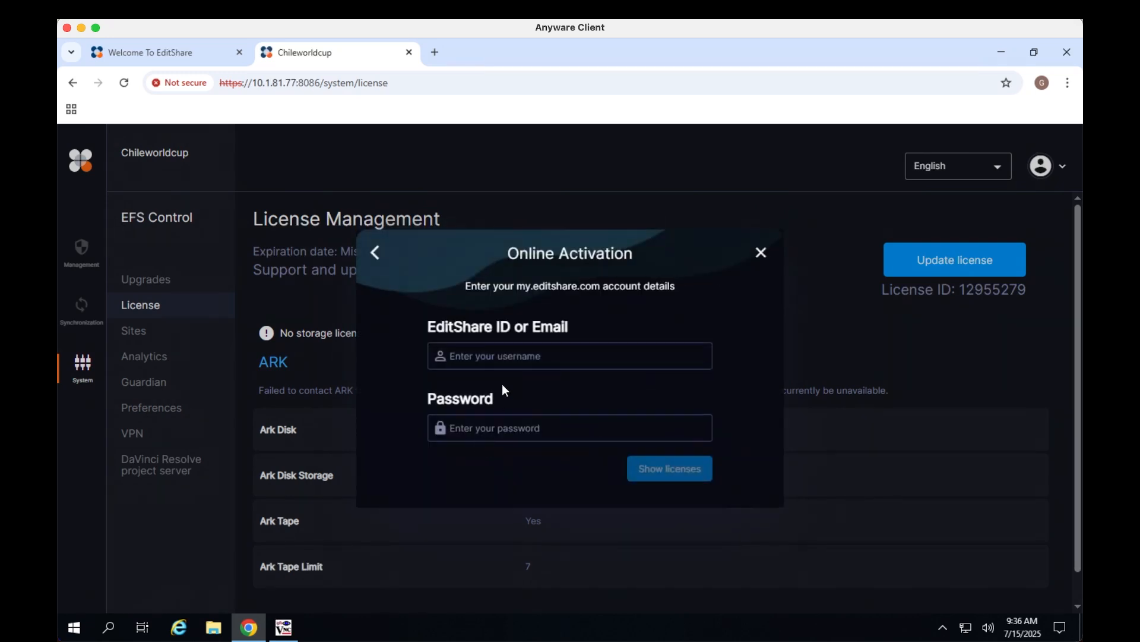
click(515, 362)
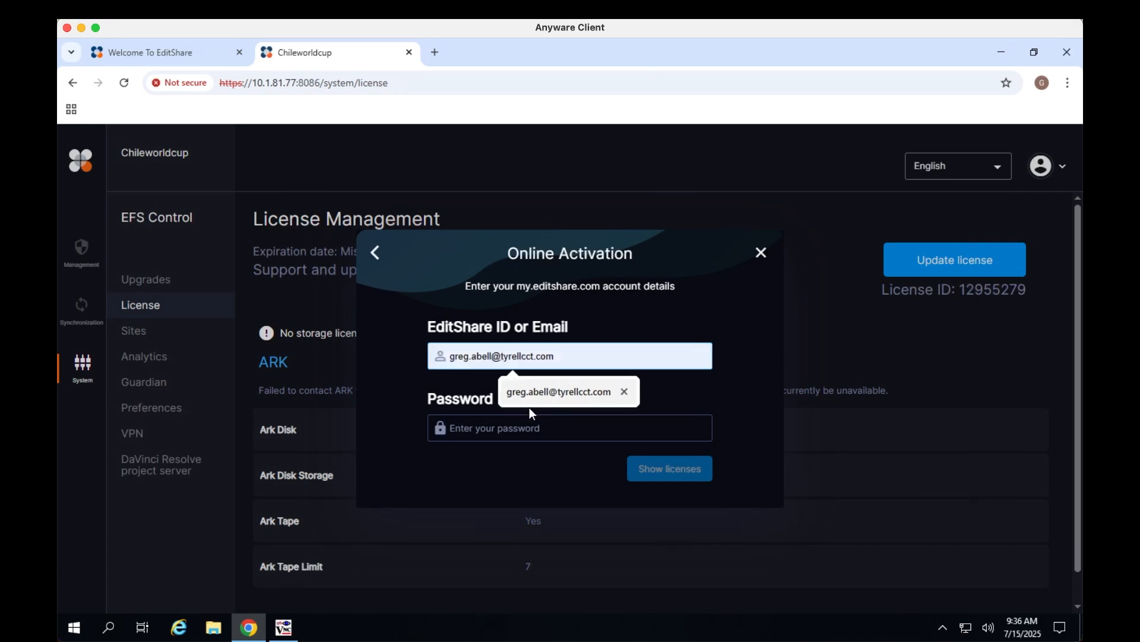
click(530, 396)
click(498, 434)
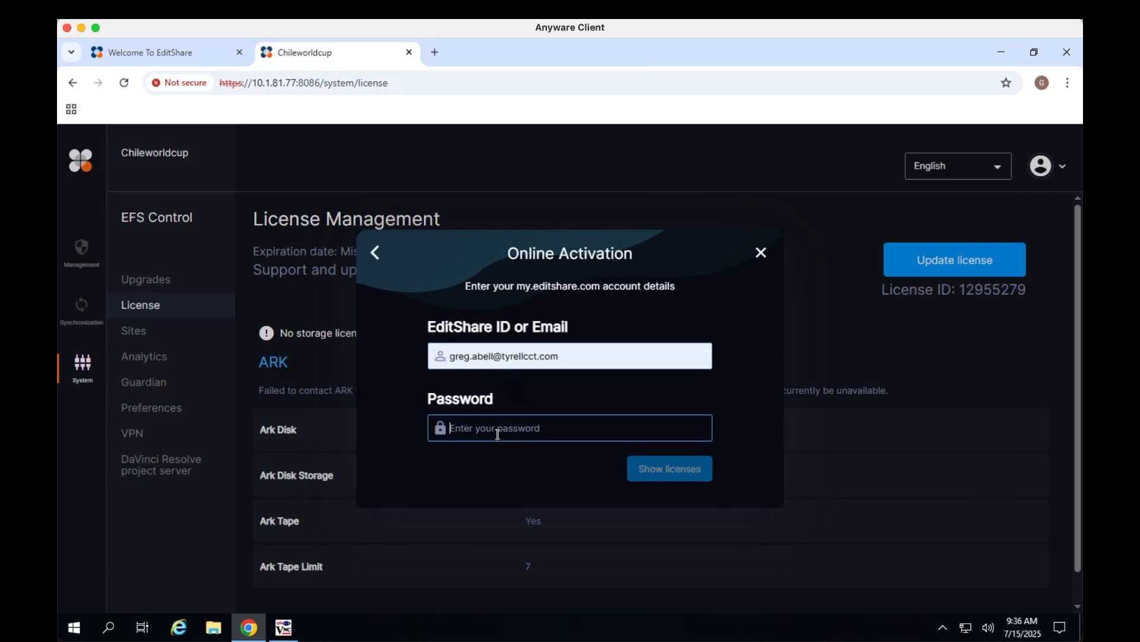
text(•••••••••)
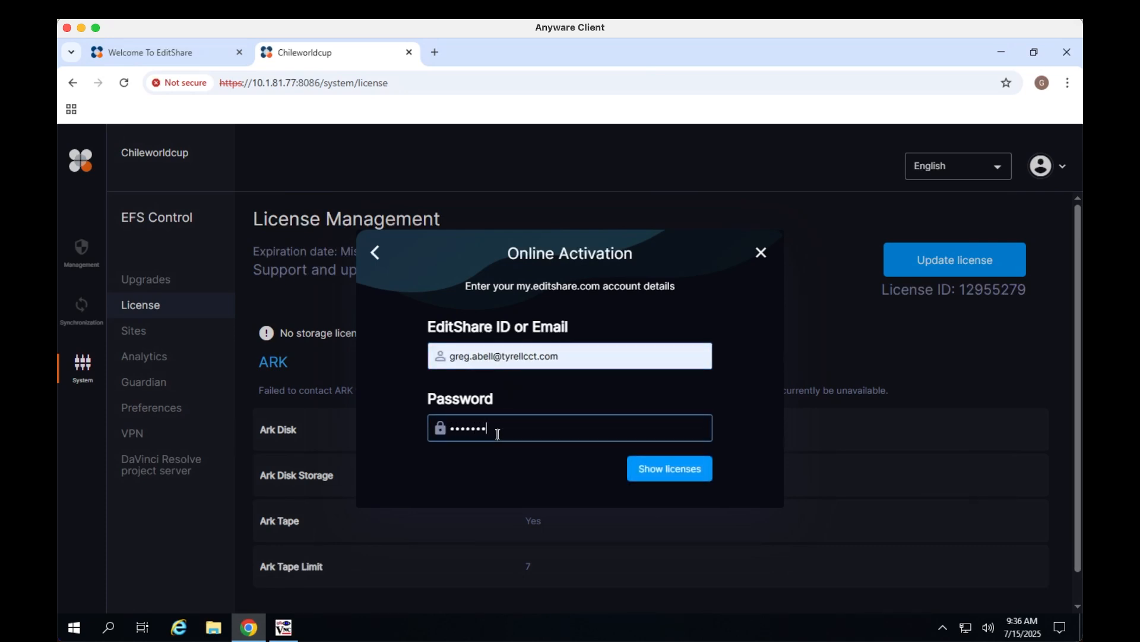
text(••)
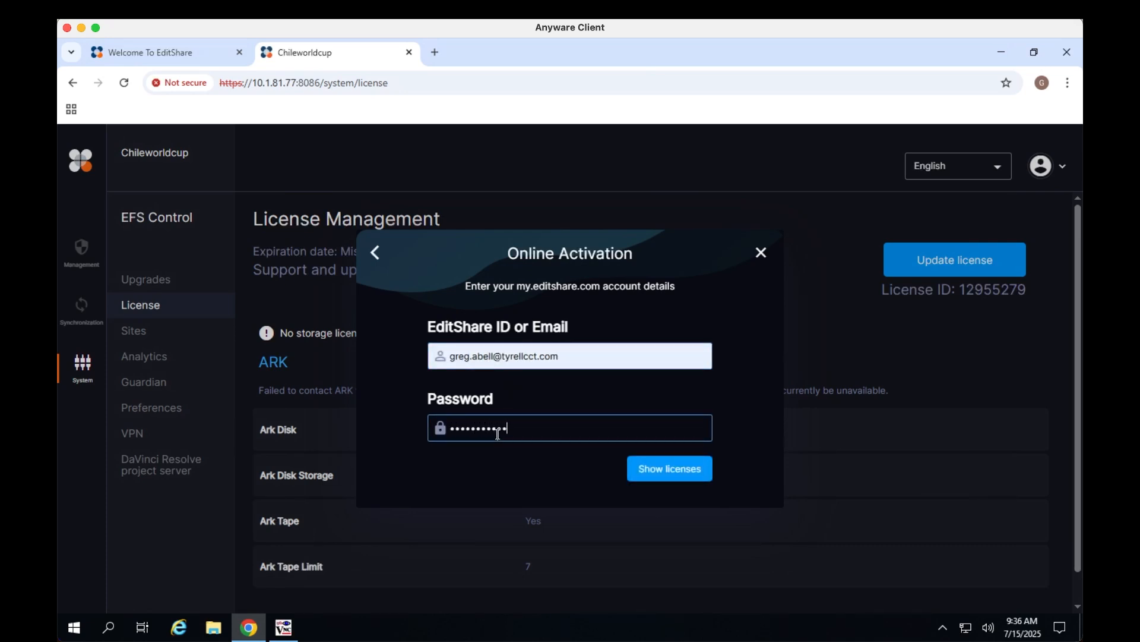
click(647, 473)
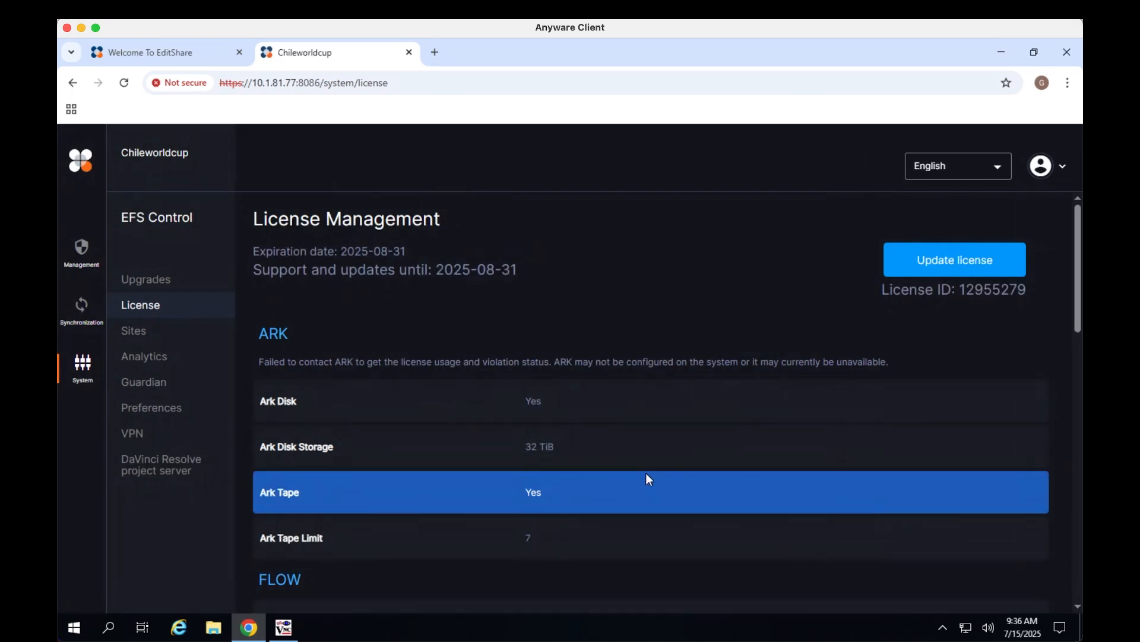
Scroll through the License Management page to review the licensed ARK, FLOW and storage features
scroll(647, 473, down, 1)
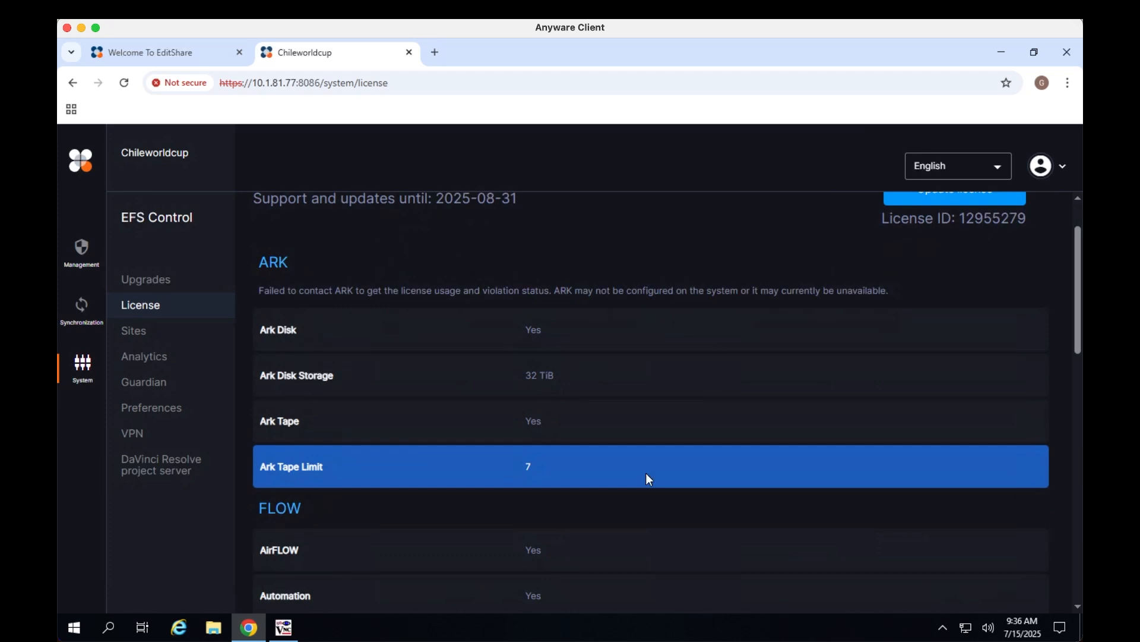
scroll(647, 472, down, 3)
scroll(646, 472, down, 2)
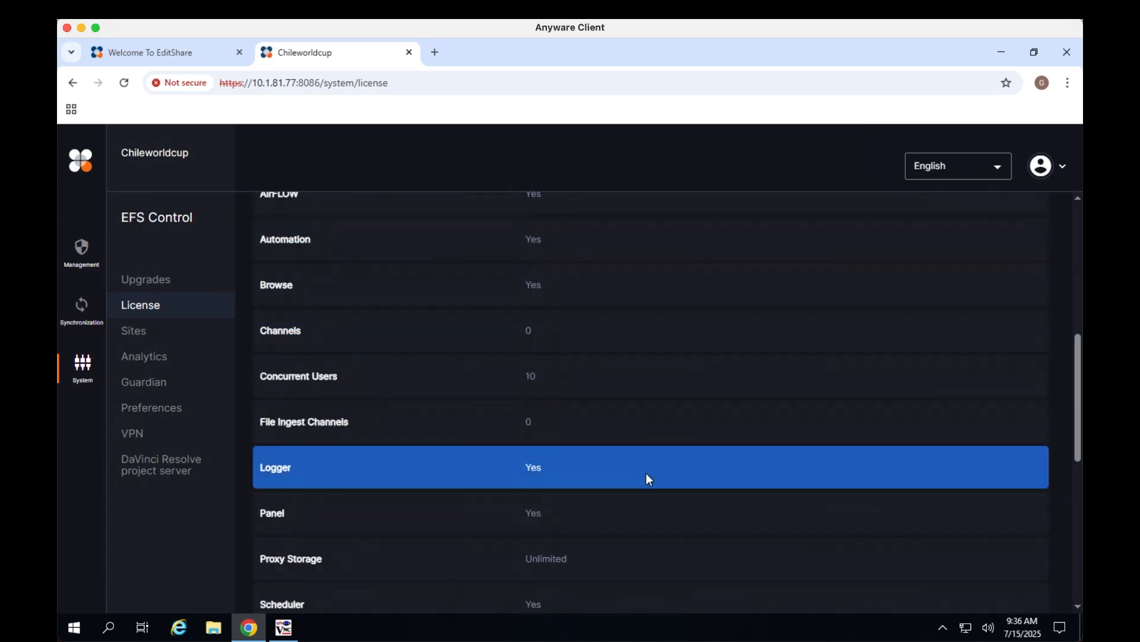
scroll(646, 473, down, 2)
scroll(647, 474, down, 3)
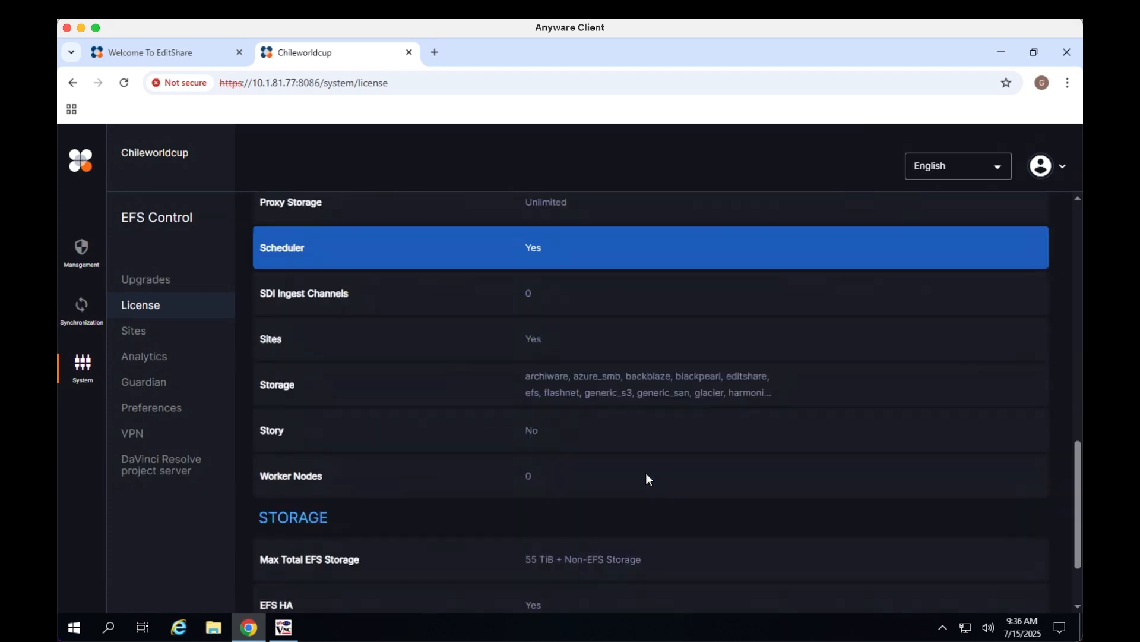
scroll(647, 473, down, 1)
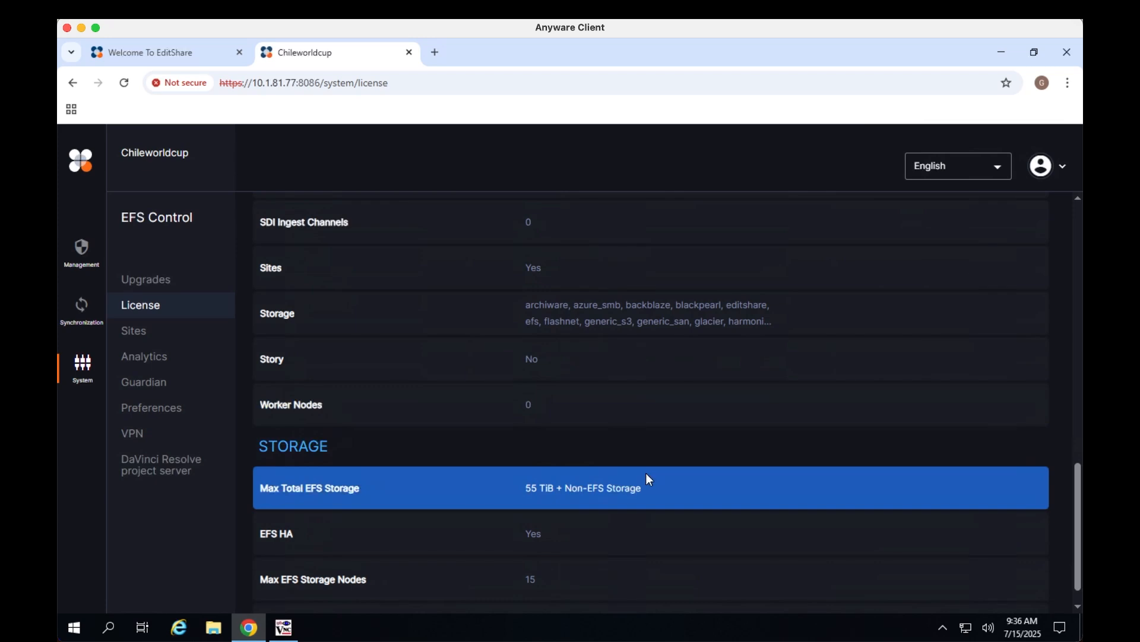
scroll(470, 440, down, 1)
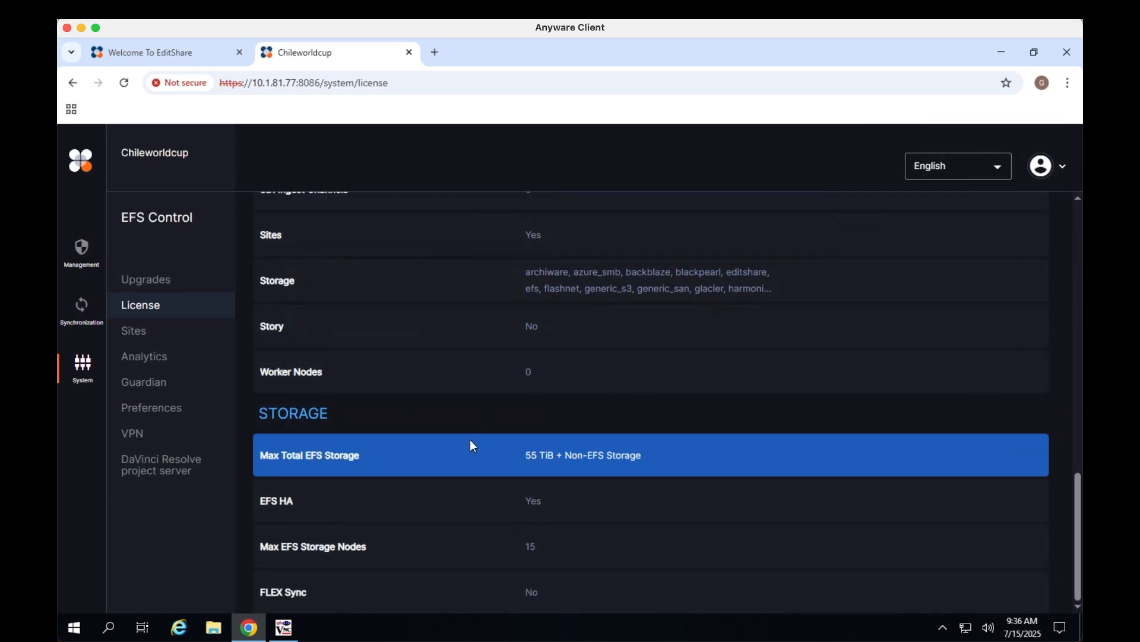
scroll(472, 445, up, 2)
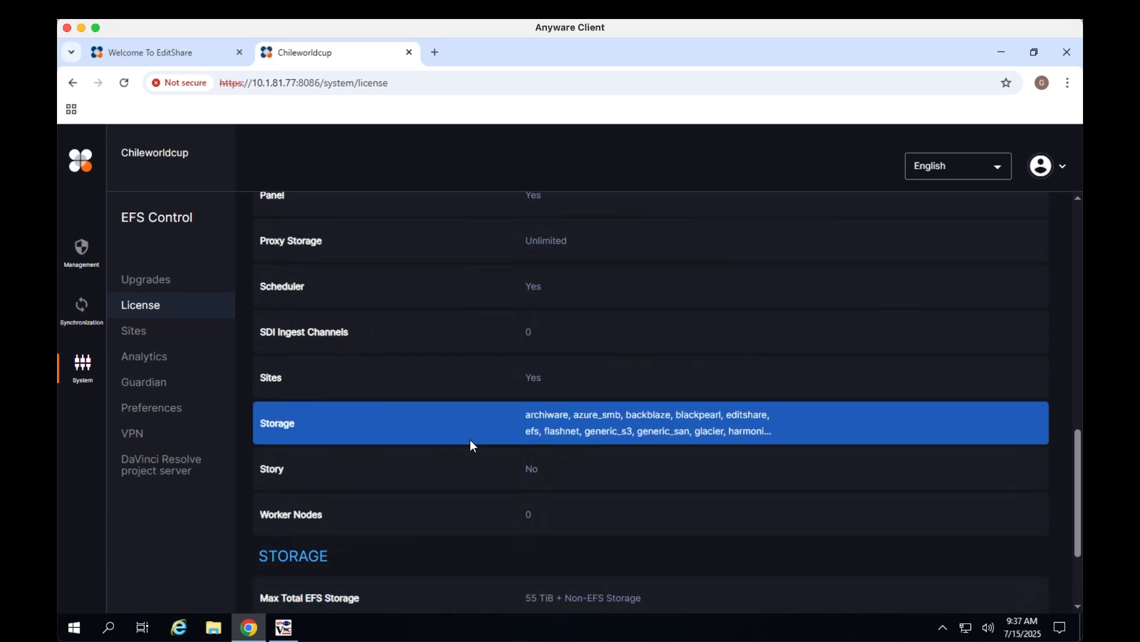
Create a new Managed media space named Chile Edit Offline in Management
click(79, 264)
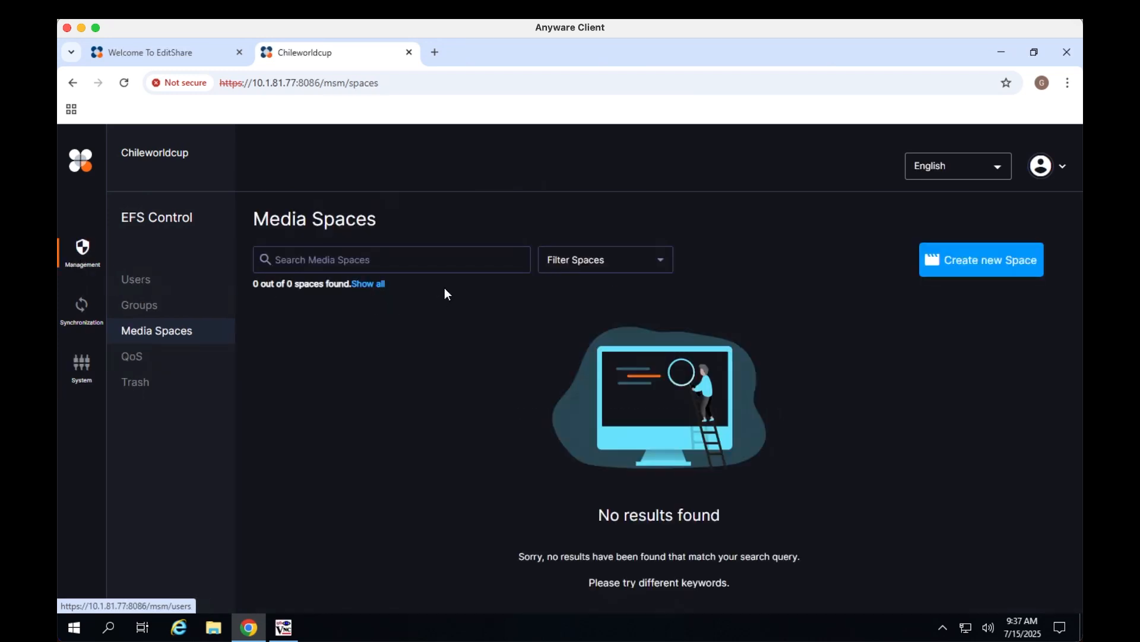
click(992, 264)
text(Chile)
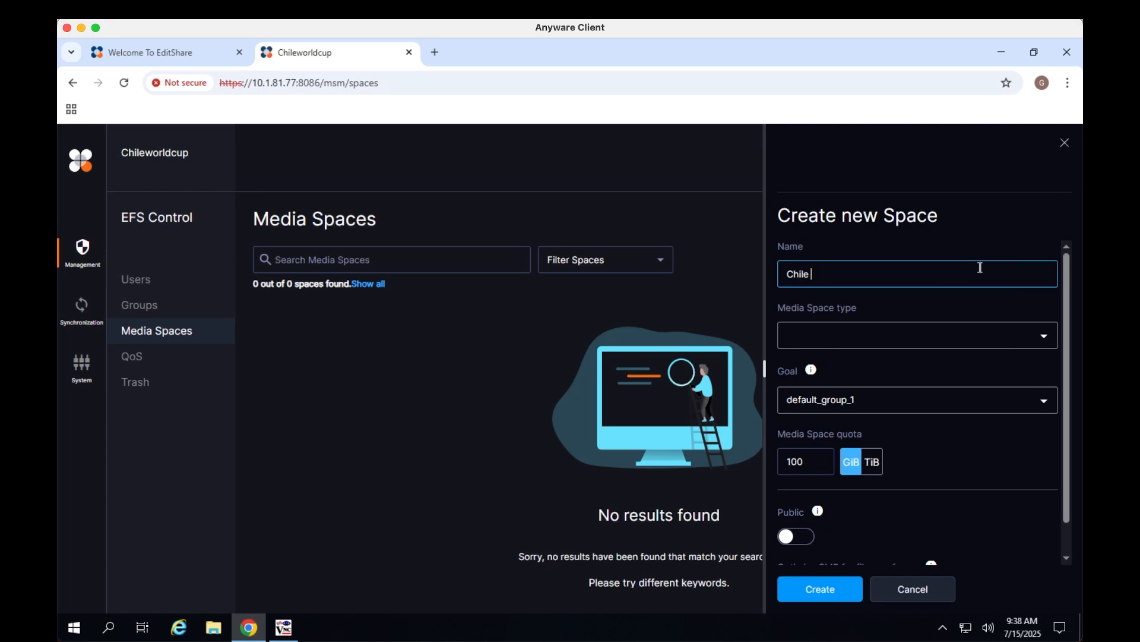
text( Edit Offline)
click(870, 336)
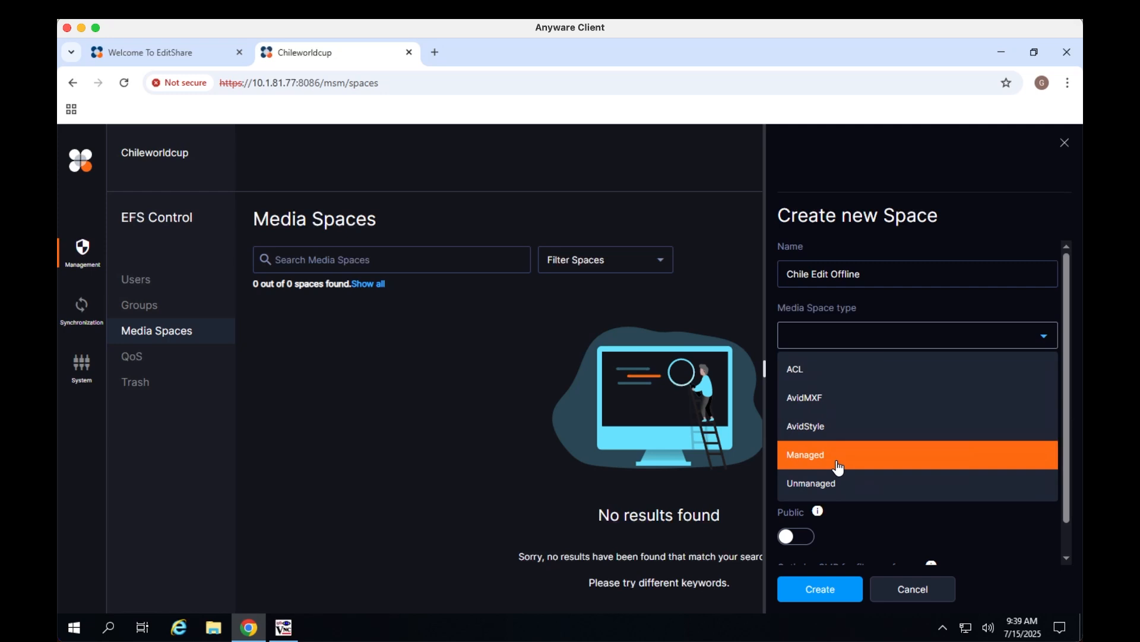
click(838, 468)
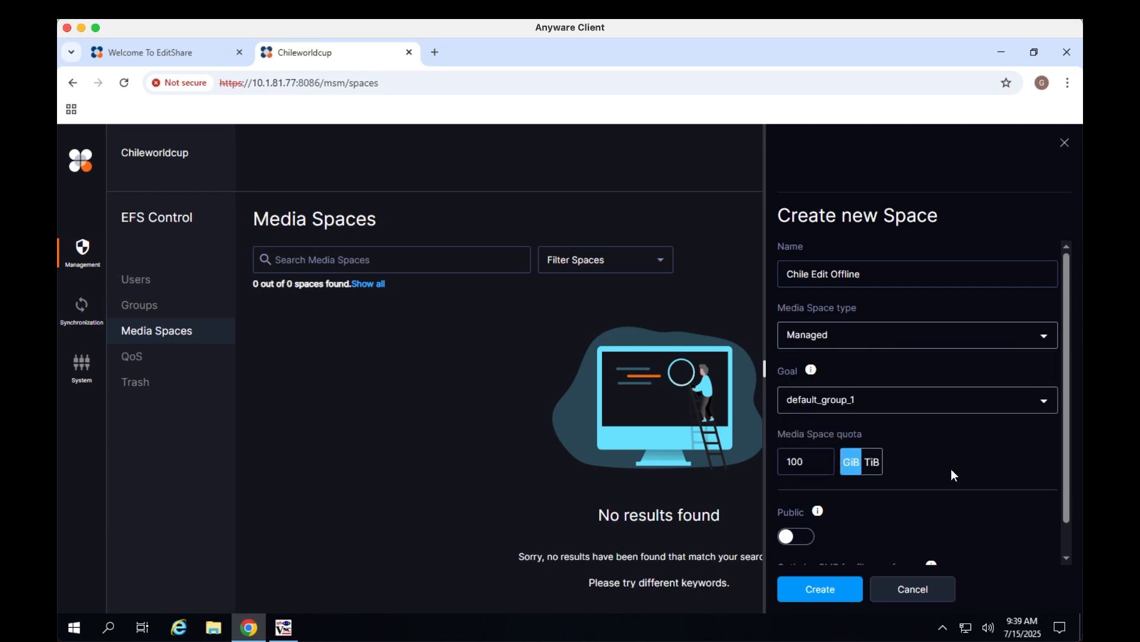
scroll(951, 470, down, 1)
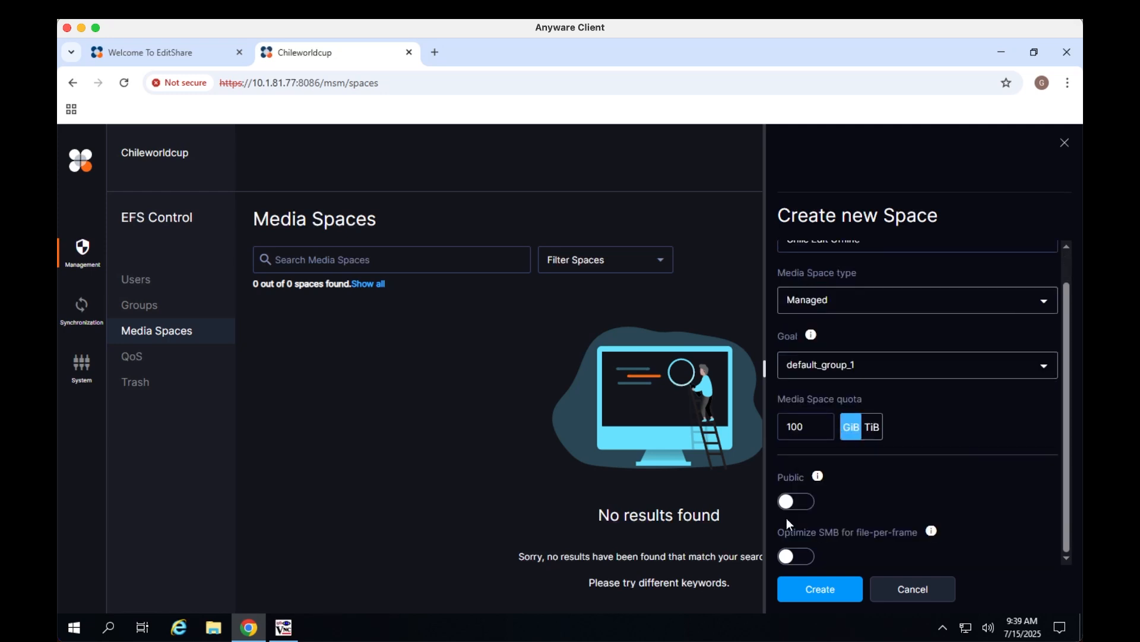
click(850, 590)
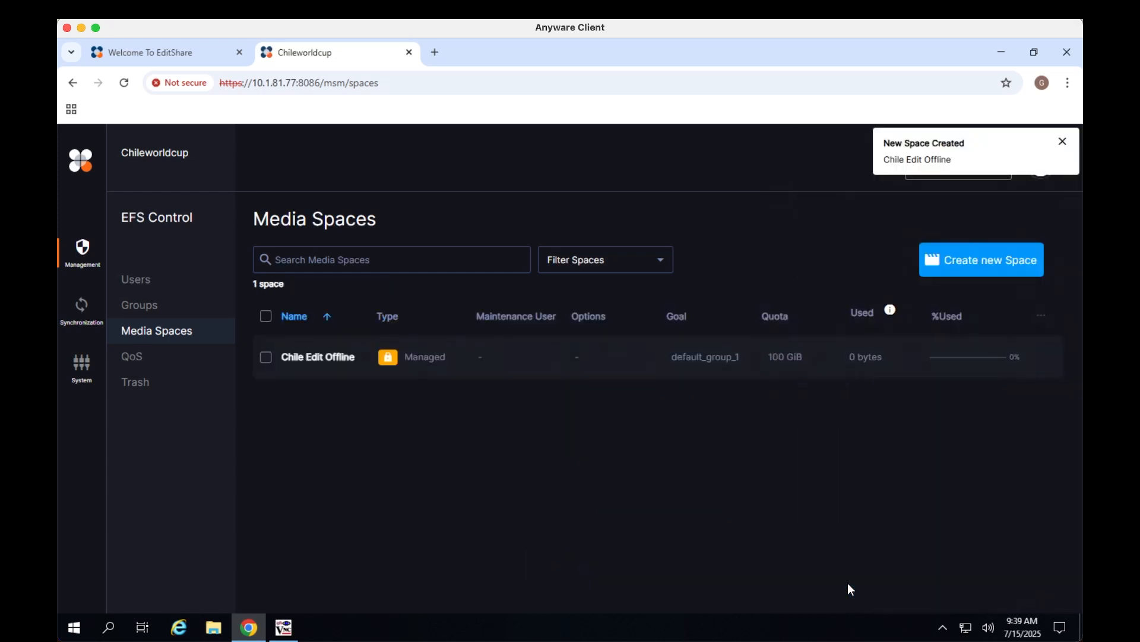
Create a new local user named greg with a password, dismissing the browser's password warning
click(454, 361)
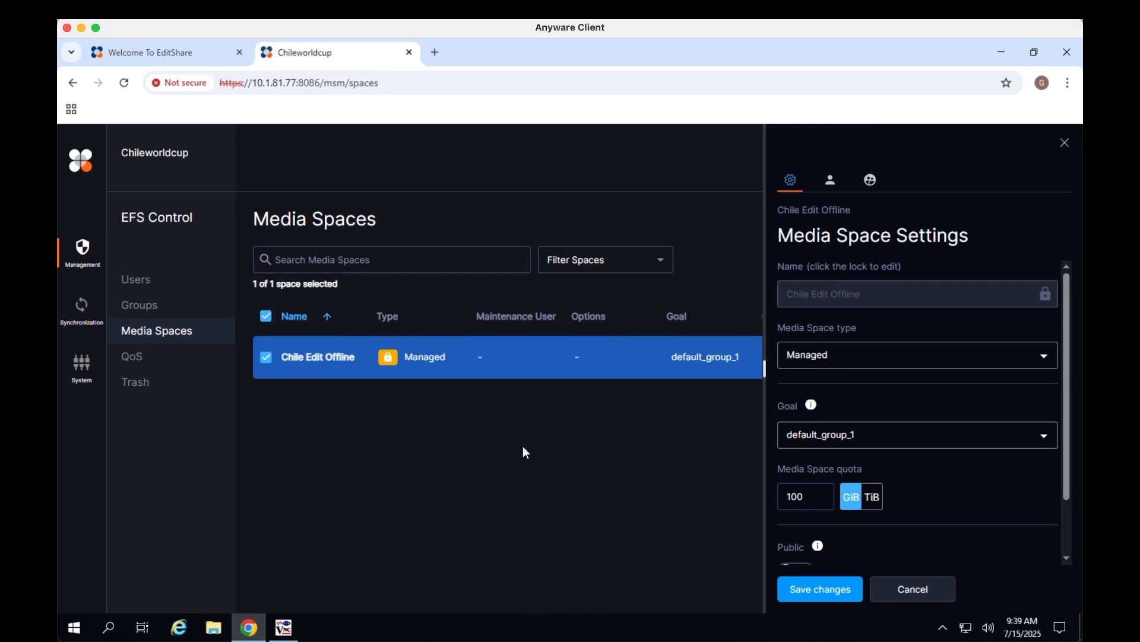
click(144, 281)
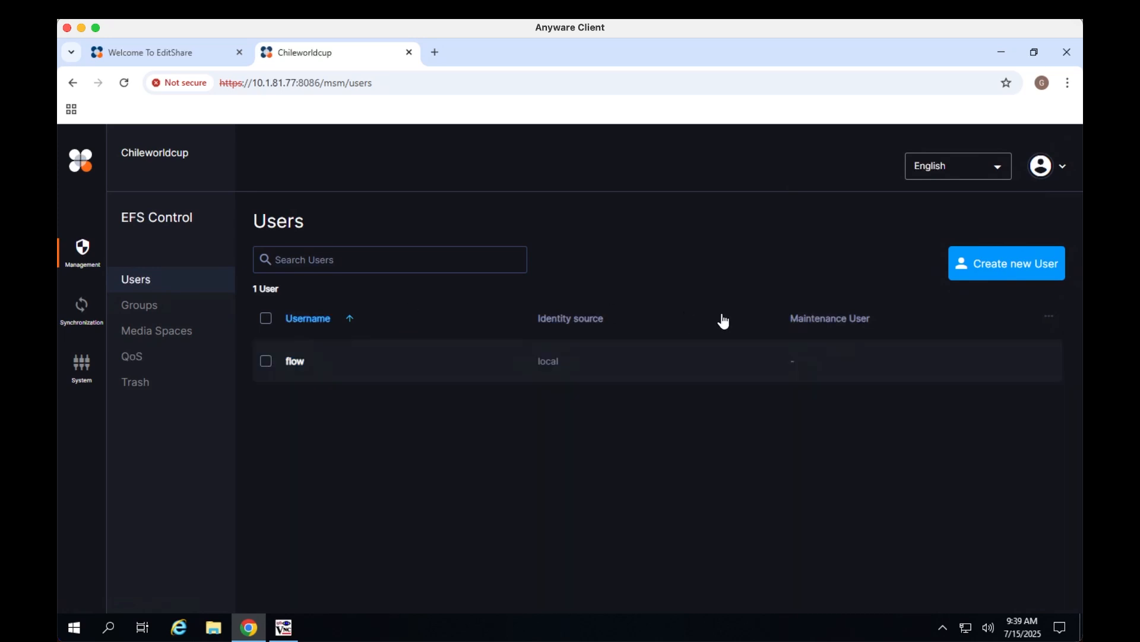
click(1007, 263)
click(820, 270)
text(greg)
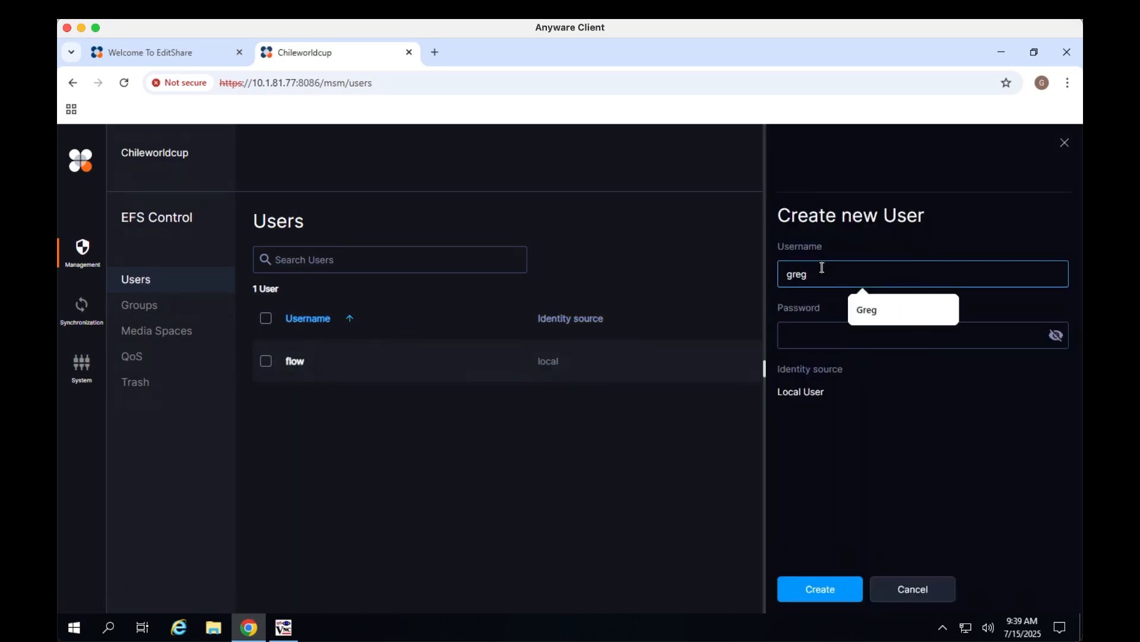
key(Tab)
text(••••)
click(822, 593)
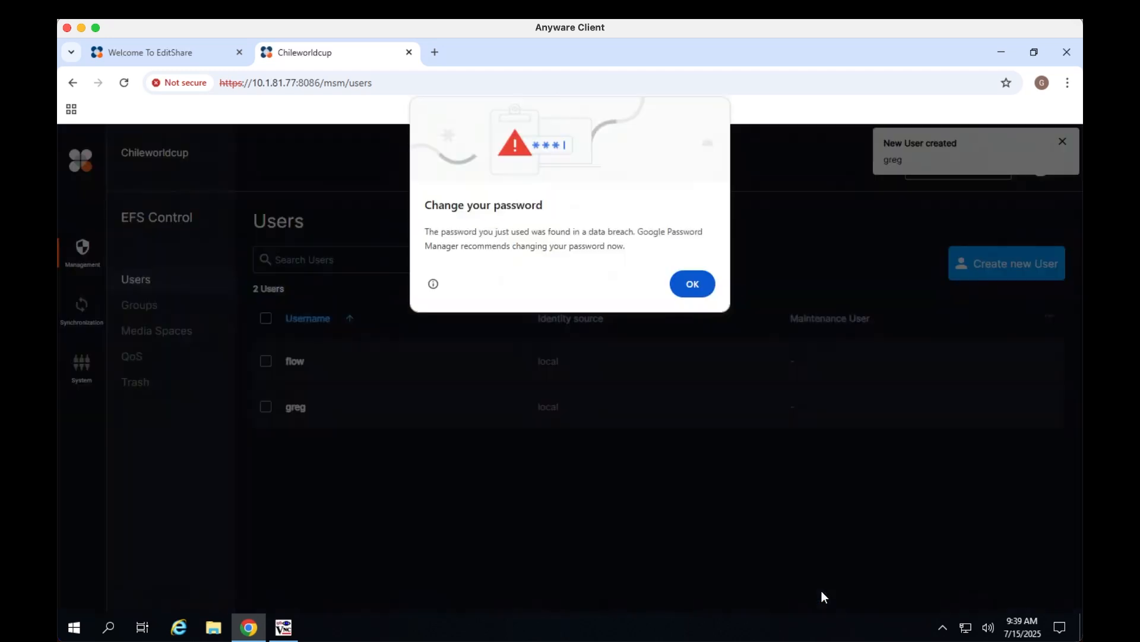
click(701, 279)
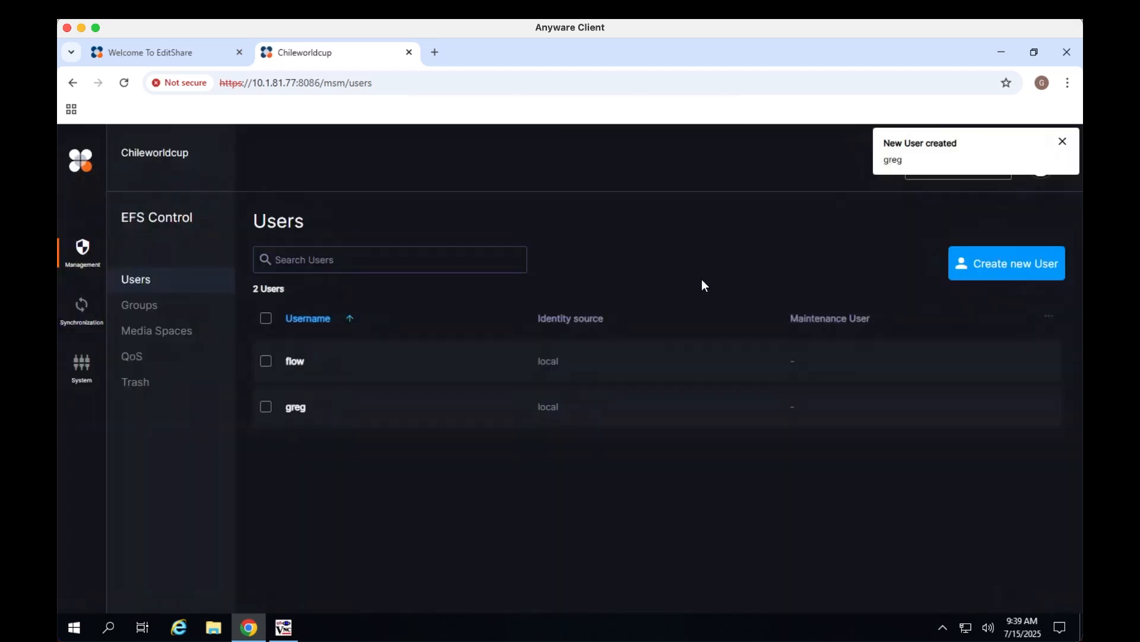
Add user greg to the Chile Edit Offline media space with Standard permissions
click(261, 416)
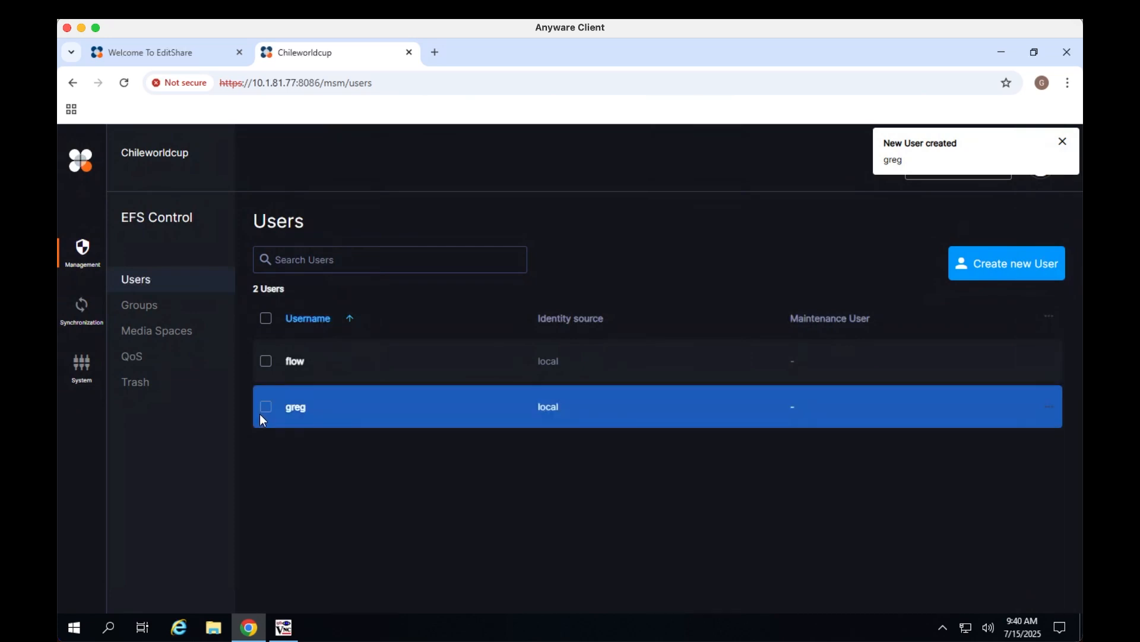
click(266, 410)
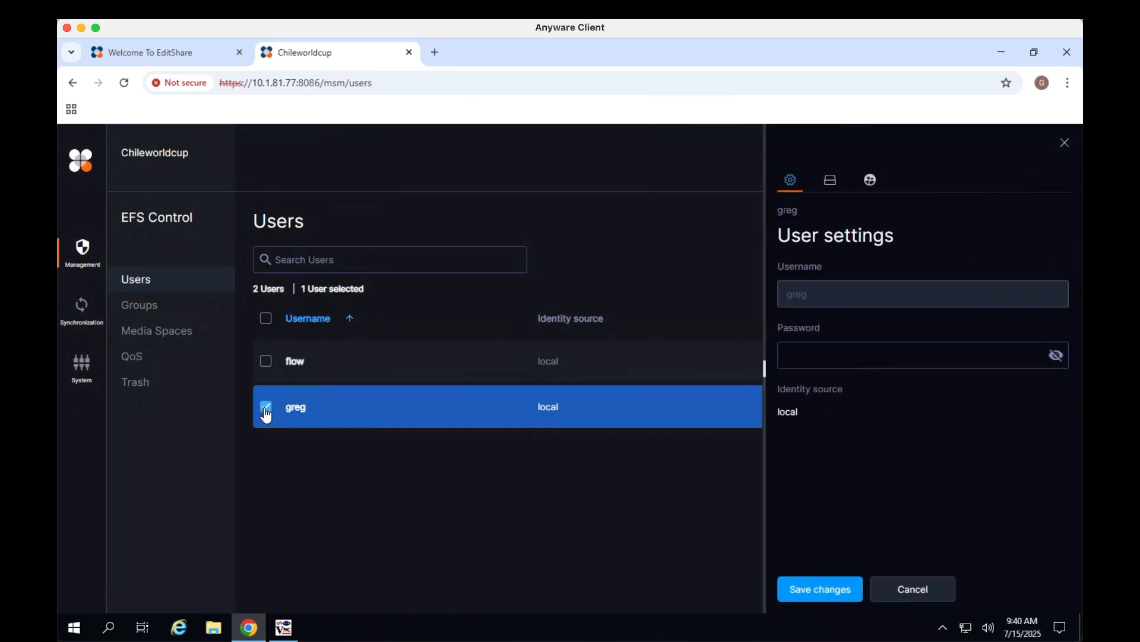
click(832, 188)
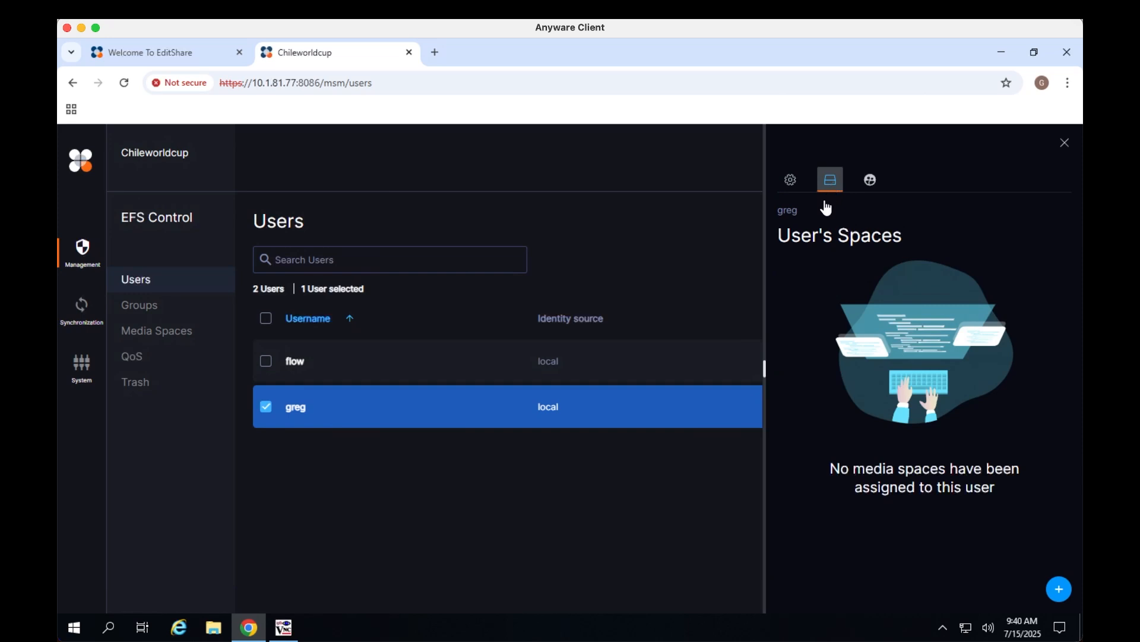
click(1059, 589)
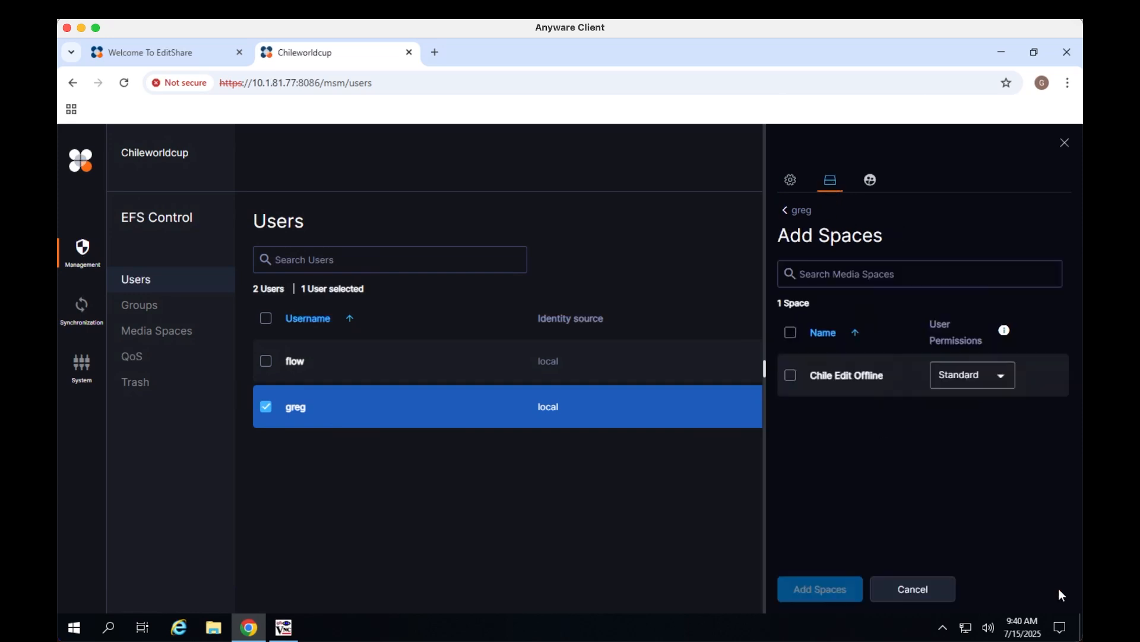
click(790, 375)
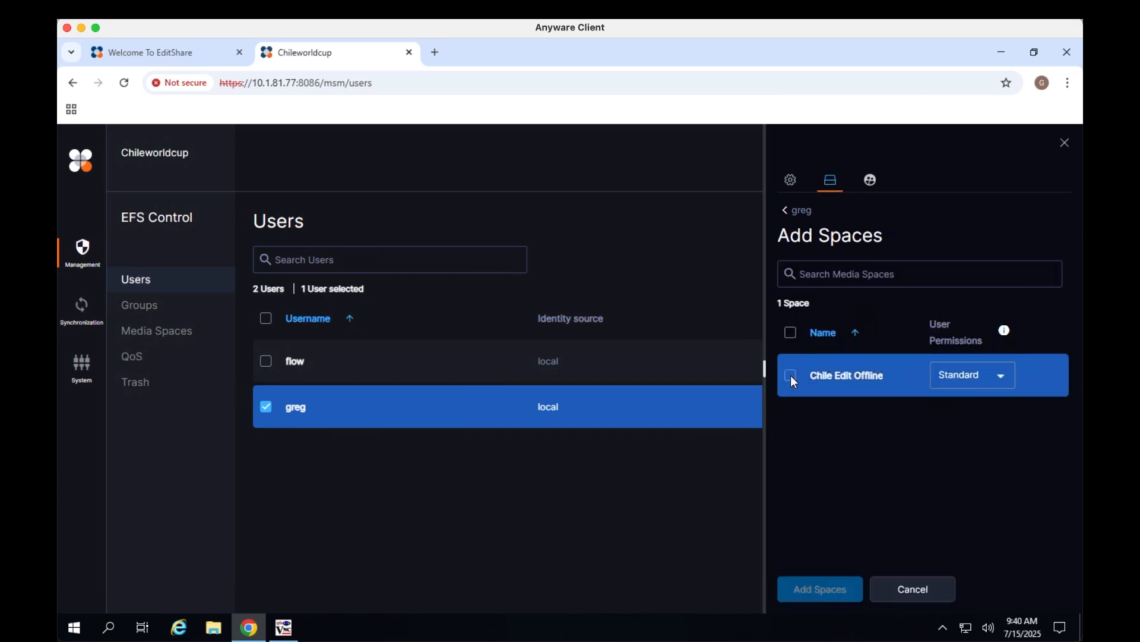
click(1002, 380)
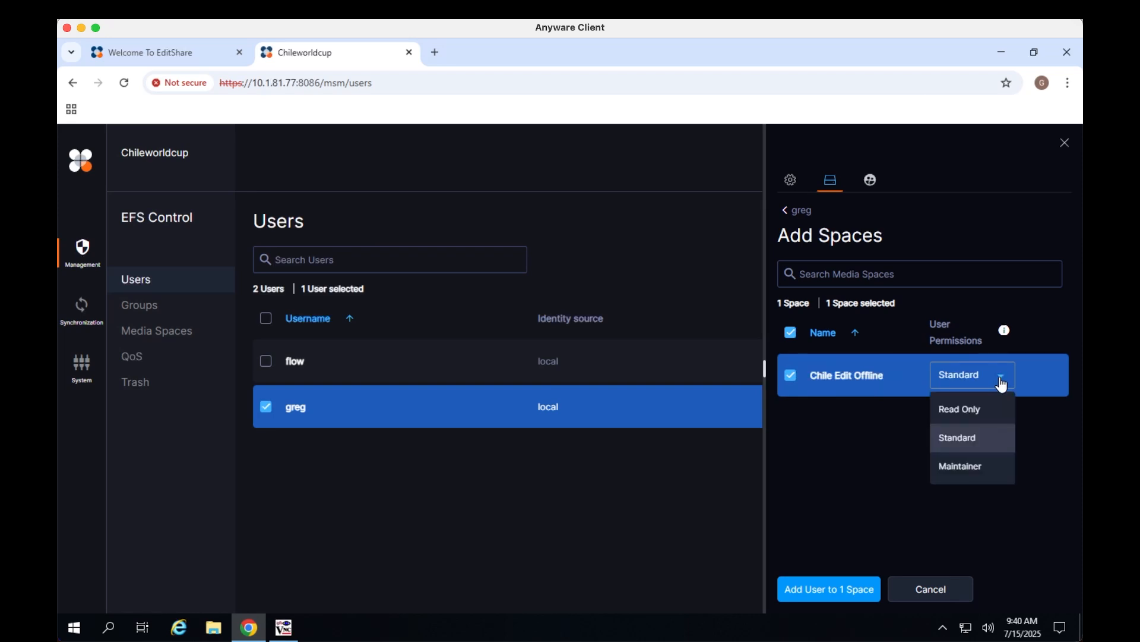
click(834, 539)
click(836, 591)
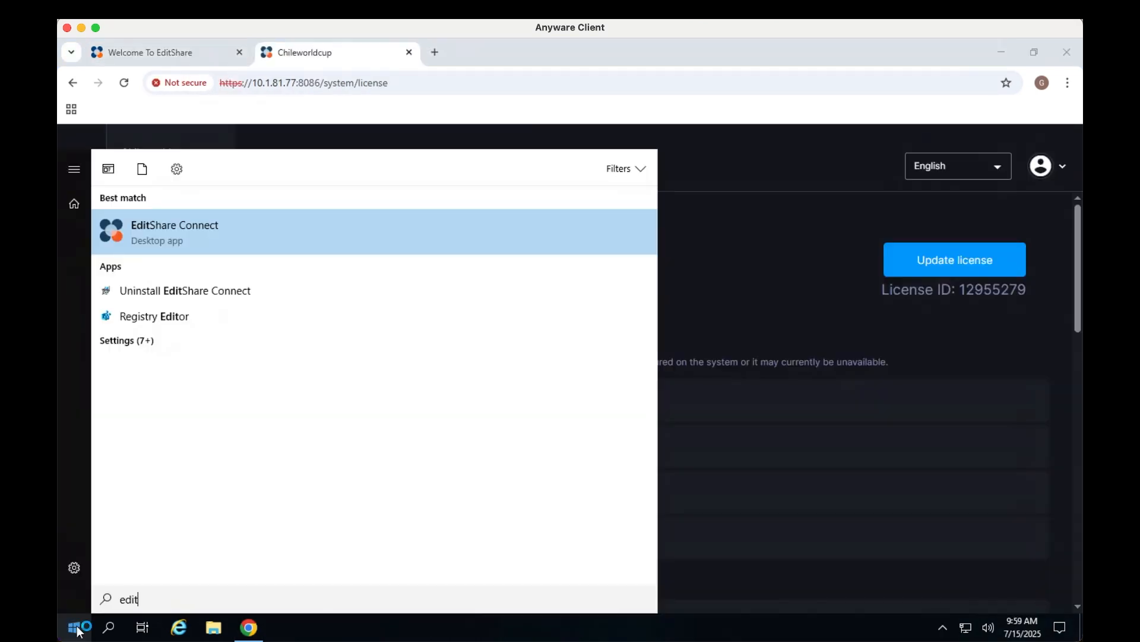
Open EditShare Connect and sign in to the server as greg with the user's password
click(76, 628)
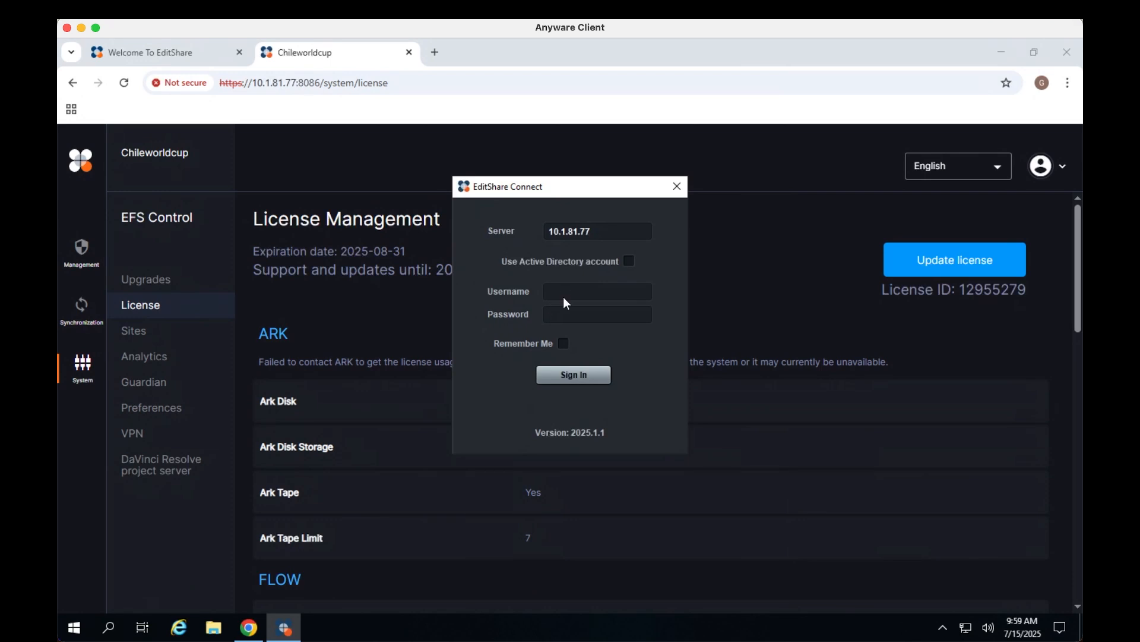
text(greg)
key(Tab)
text(****)
click(597, 380)
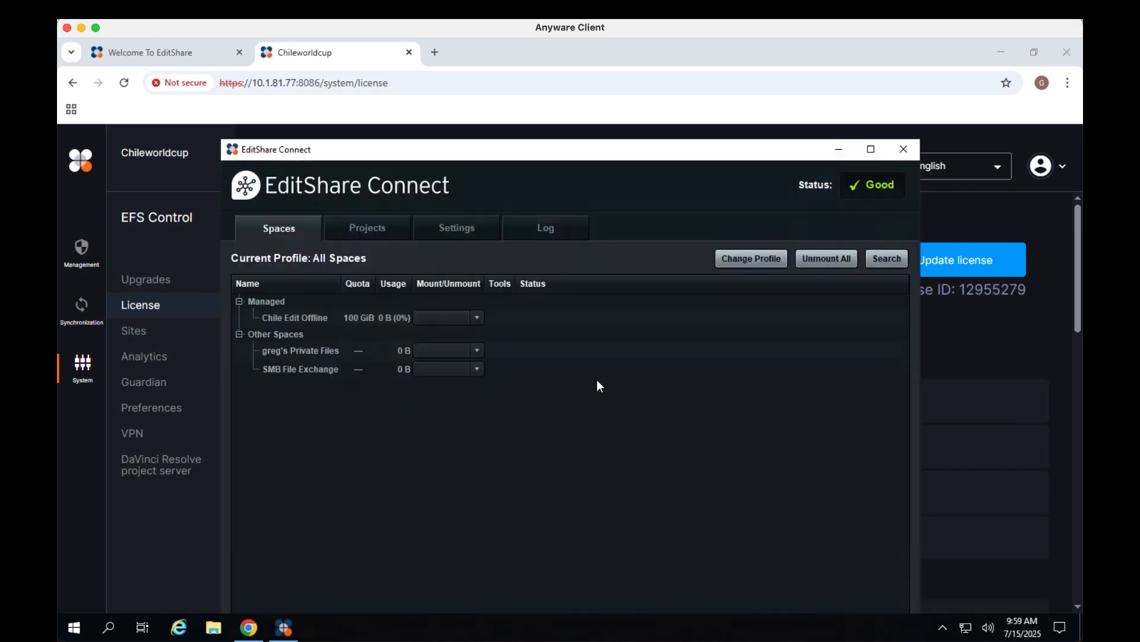
Mount the Chile Edit Offline space on drive X
click(459, 319)
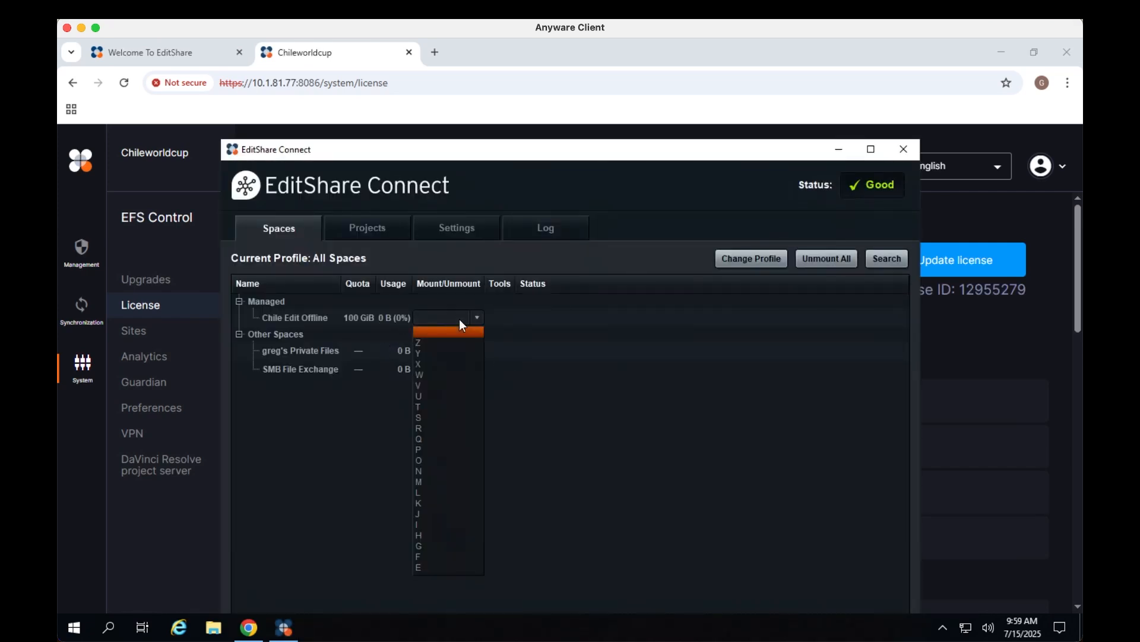
click(442, 364)
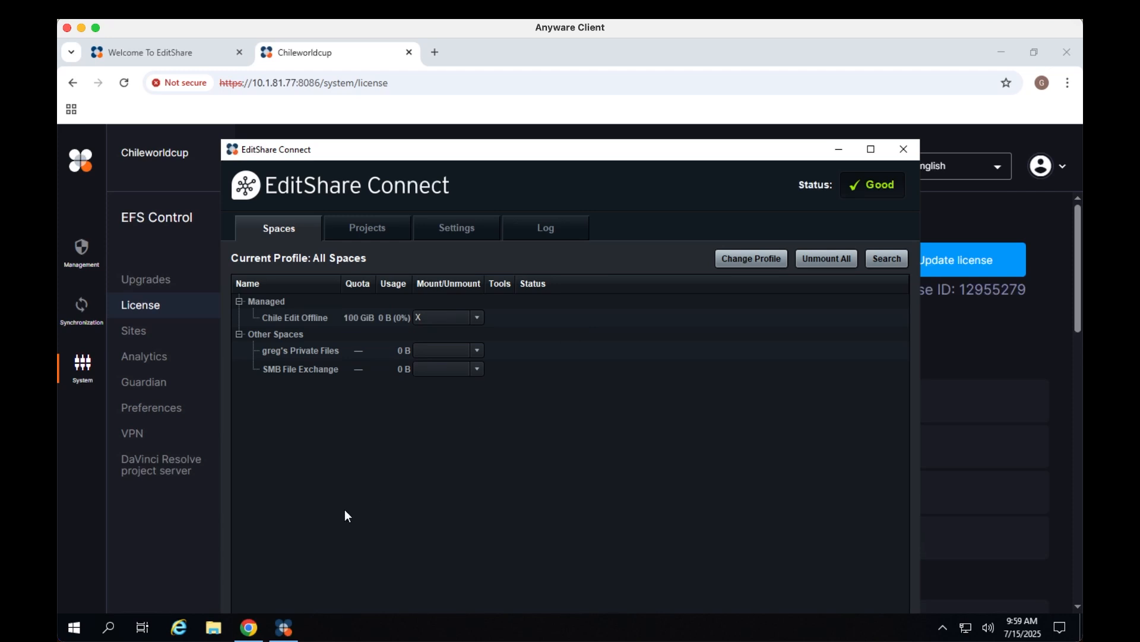
Open the mounted Chile Edit Offline drive X in File Explorer
click(213, 627)
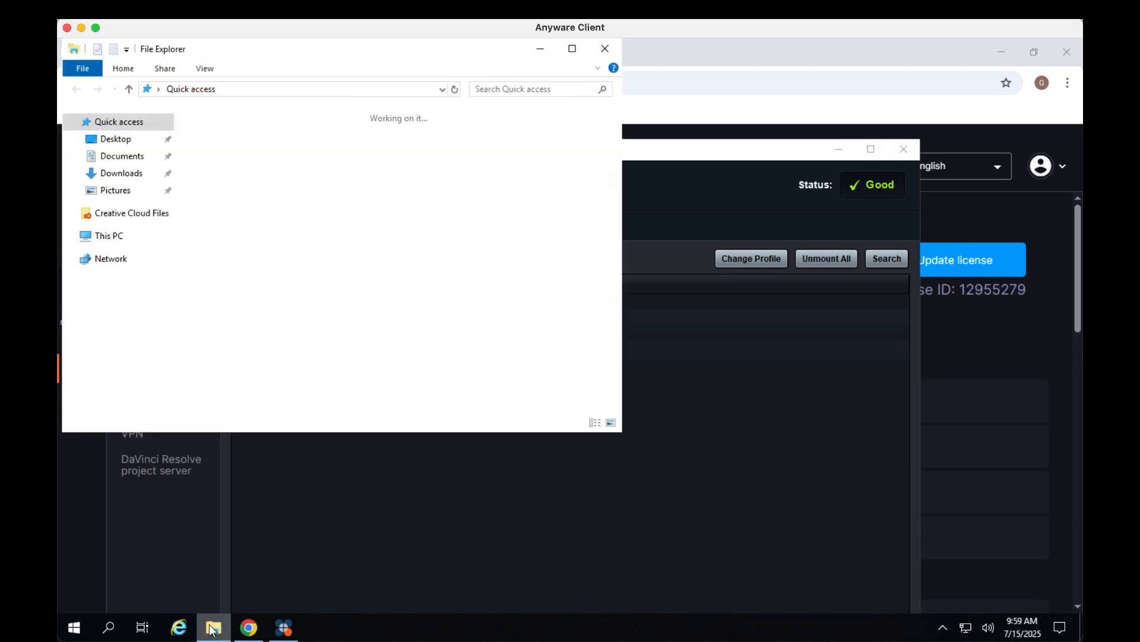
click(111, 238)
double_click(230, 384)
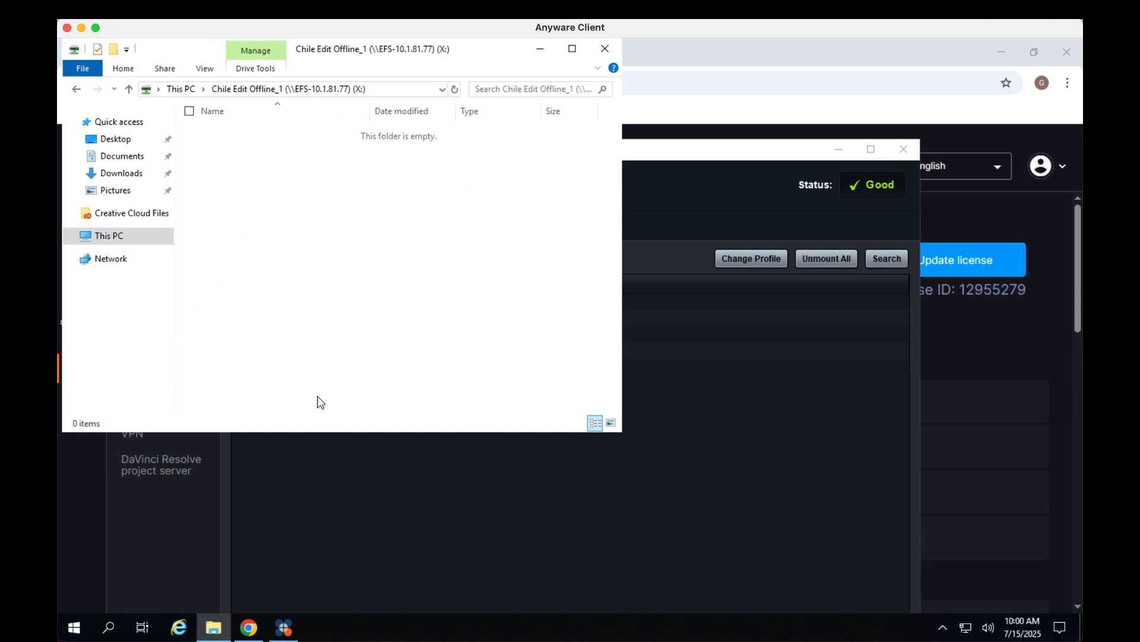
Launch Object Mount and open the demo-bucket mount in Explorer
click(74, 627)
text(obj)
key(Return)
click(136, 284)
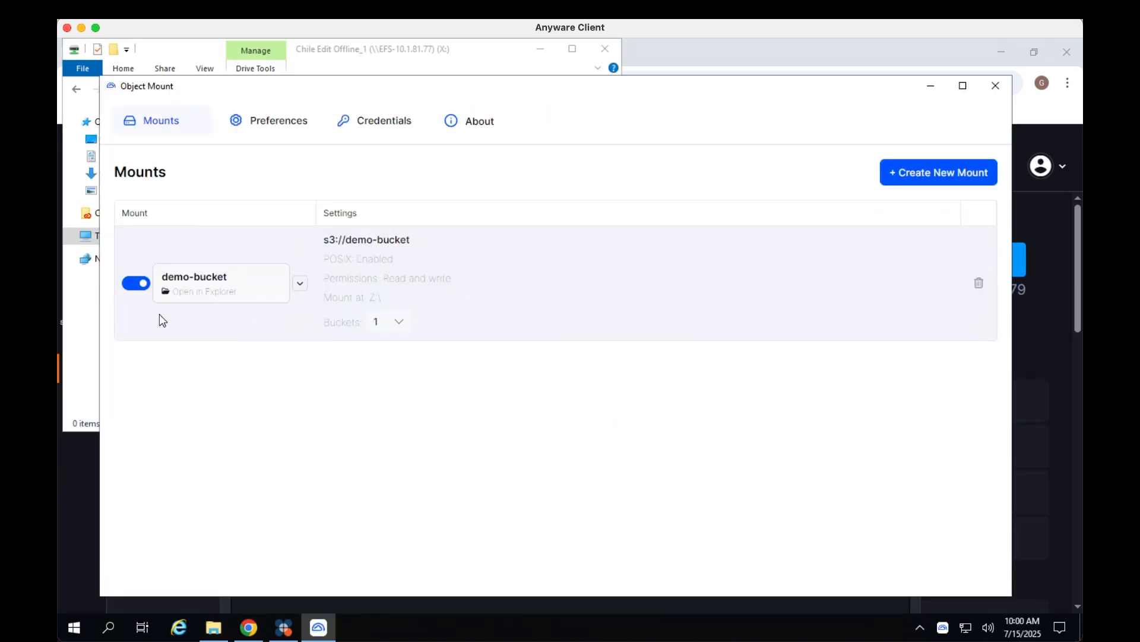
click(189, 288)
Copy the Chile_World_Cup folder from the bucket's Greg folder onto the Chile Edit Offline drive
drag(215, 67, 612, 170)
double_click(464, 237)
click(451, 96)
drag(475, 177, 234, 198)
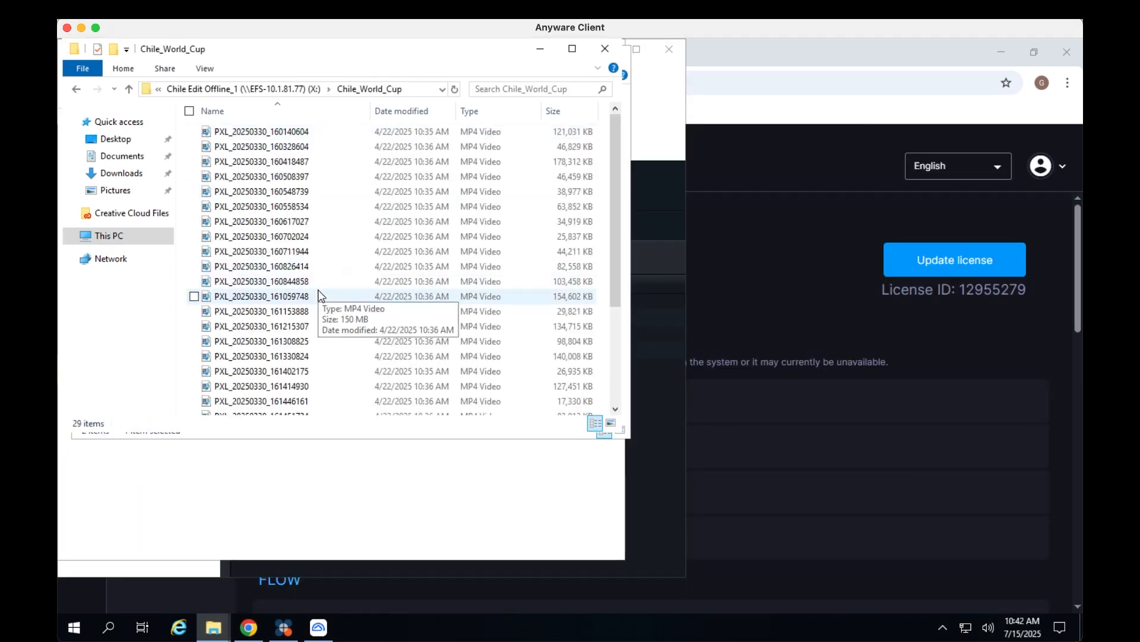
Launch Adobe Premiere Pro 2025
key(super)
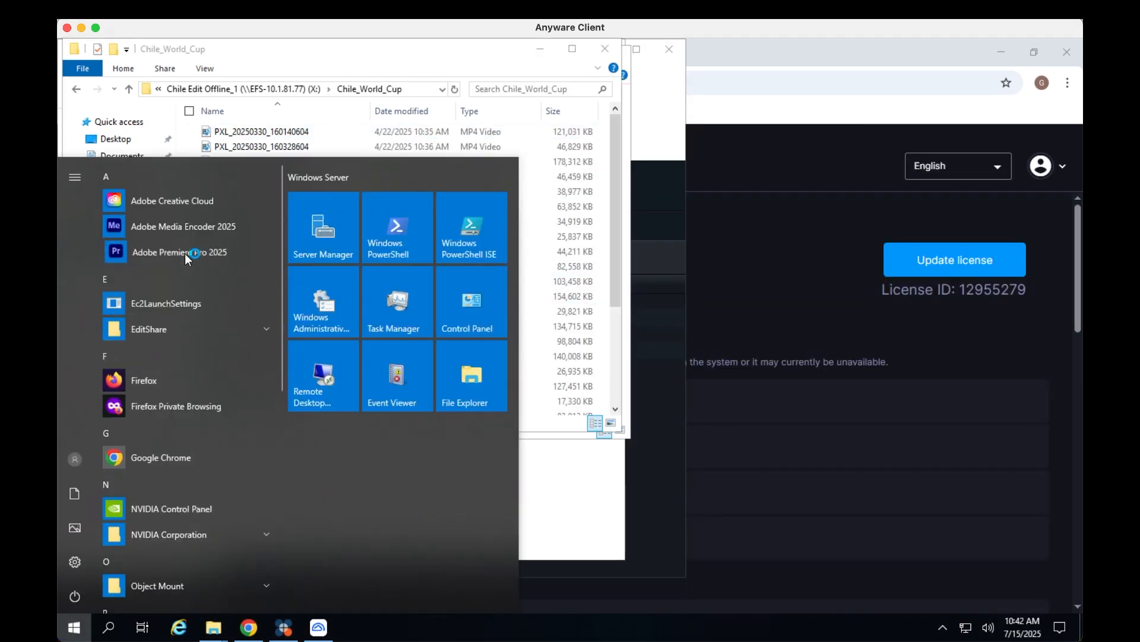
click(184, 253)
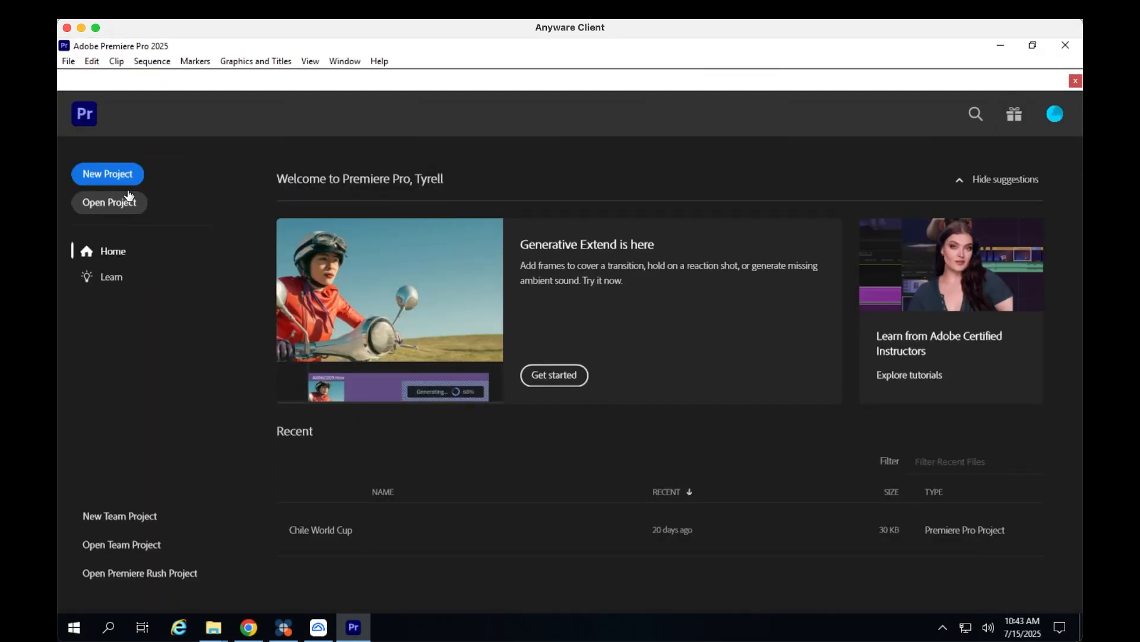